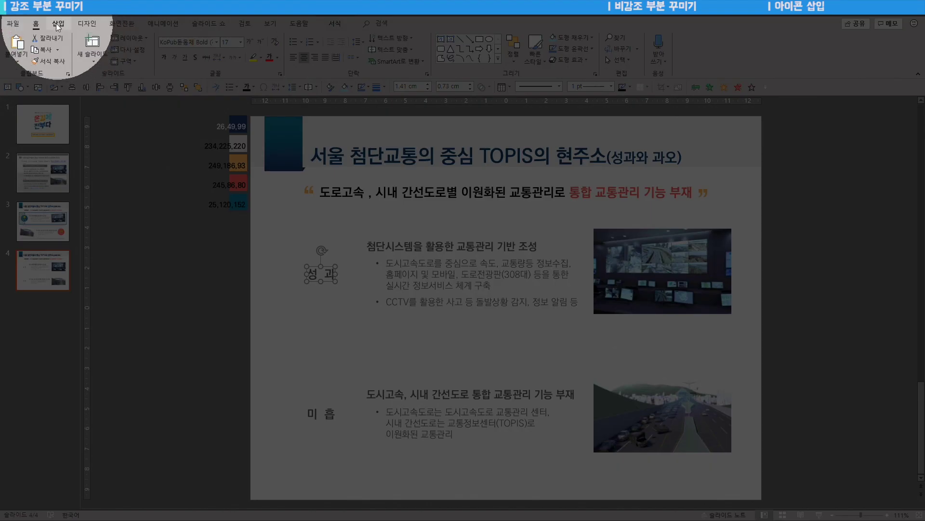
Draw a rectangle about 23.6 × 5.43 cm over the entire 성과 section, covering its label, text and photo
left_click(57, 24)
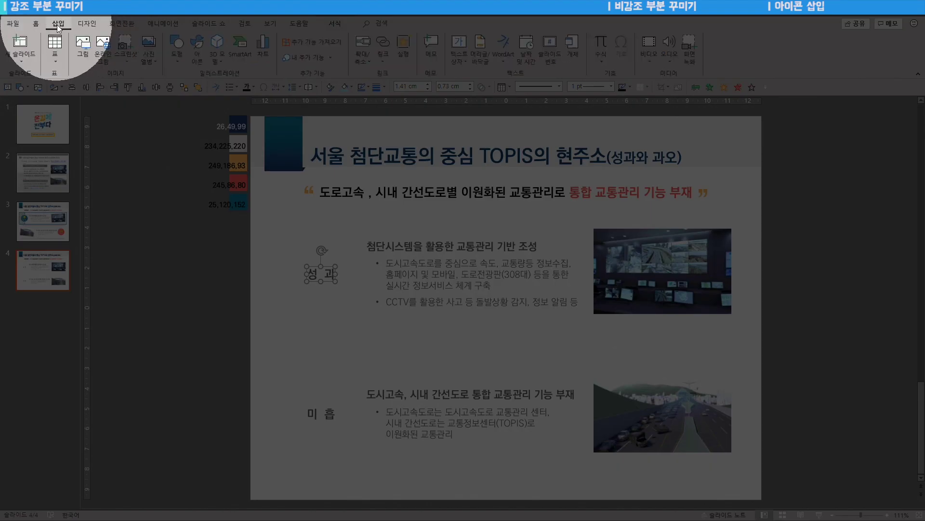
left_click(178, 53)
left_click(172, 134)
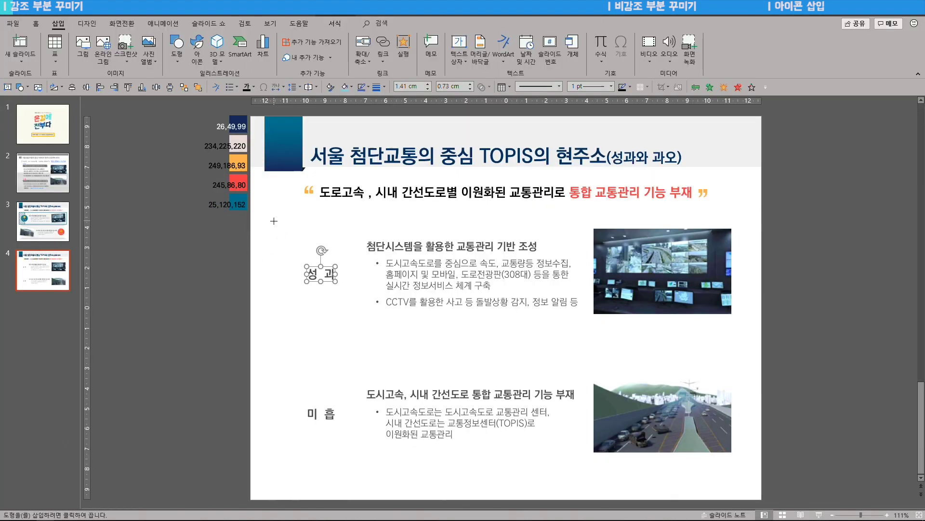
mouse_move(277, 224)
left_mouse_down()
mouse_move(456, 284)
mouse_move(694, 328)
mouse_move(748, 328)
left_mouse_up()
Center the rectangle horizontally on the slide and send it to the back, behind the 성과 content
left_click(36, 24)
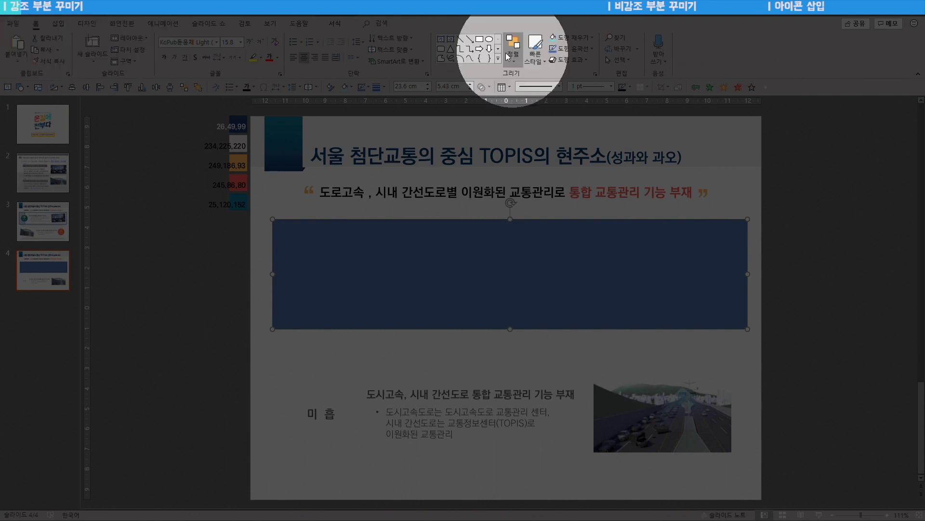
left_click(513, 48)
mouse_move(529, 190)
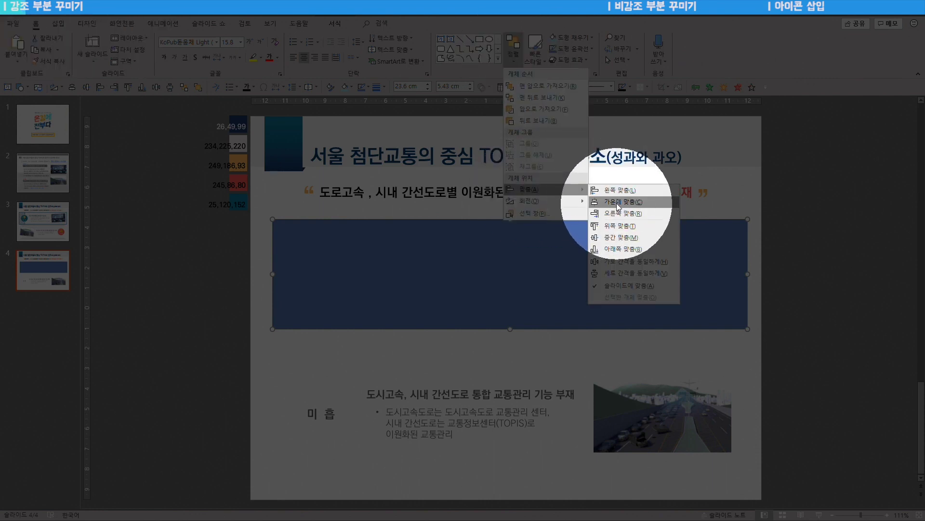
left_click(605, 204)
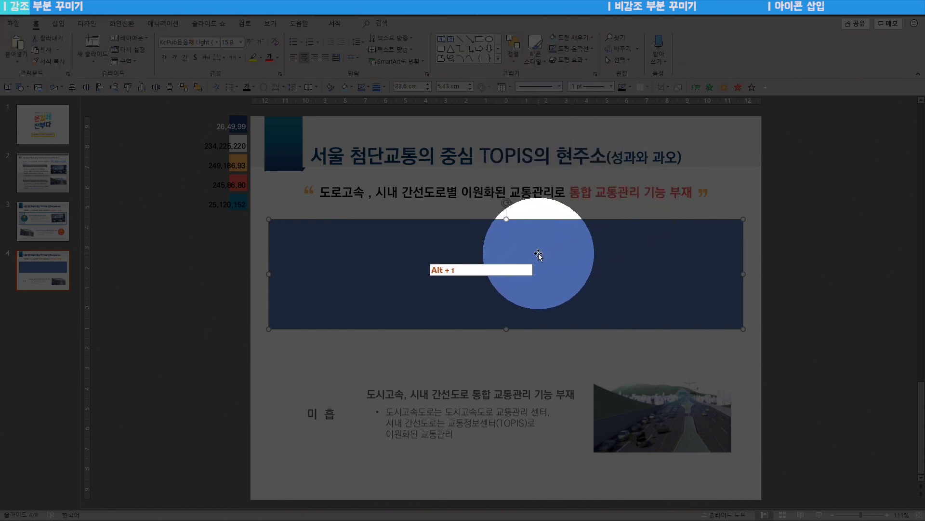
left_click(512, 63)
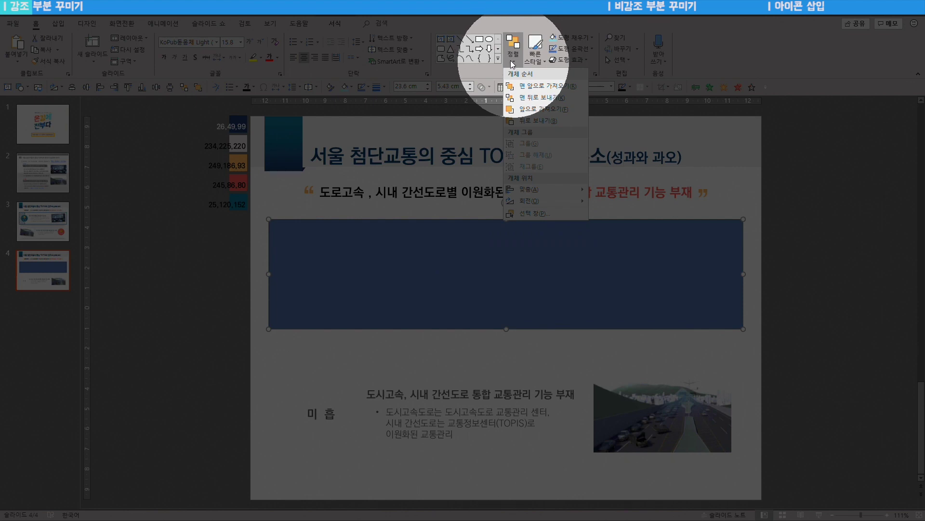
left_click(537, 99)
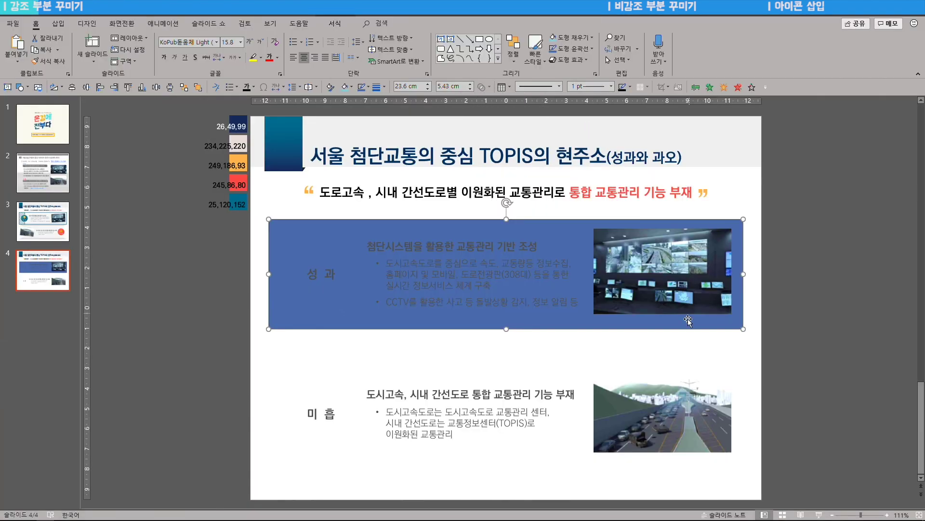
Remove the rectangle's outline and set its solid fill to the lightest gray theme color
right_click(690, 328)
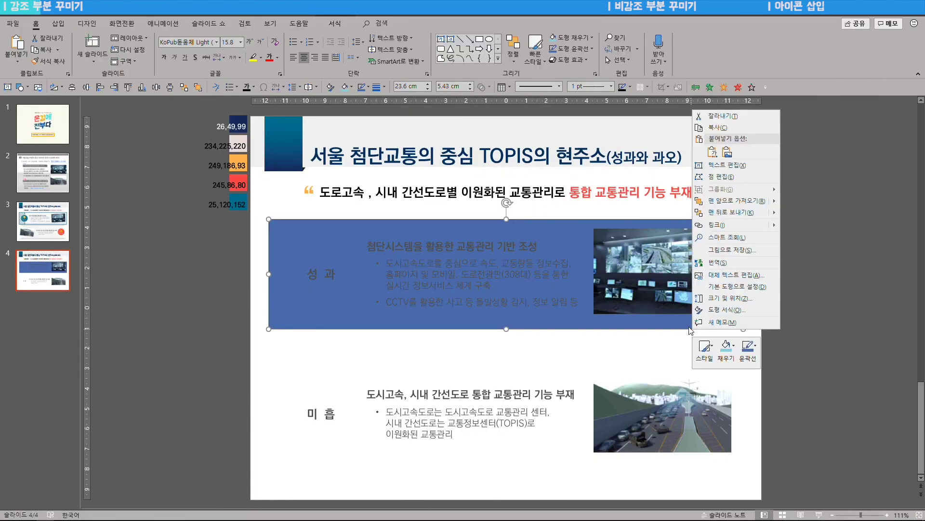
left_click(724, 310)
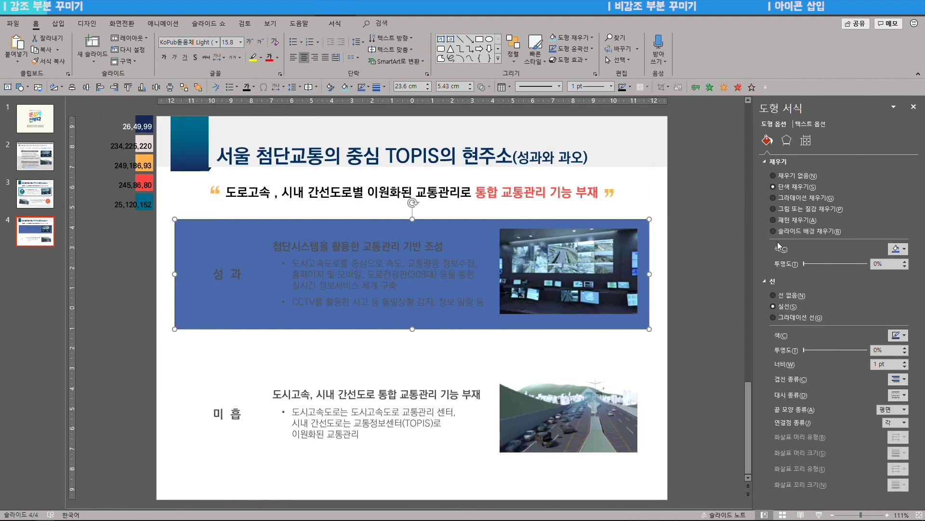
left_click(783, 298)
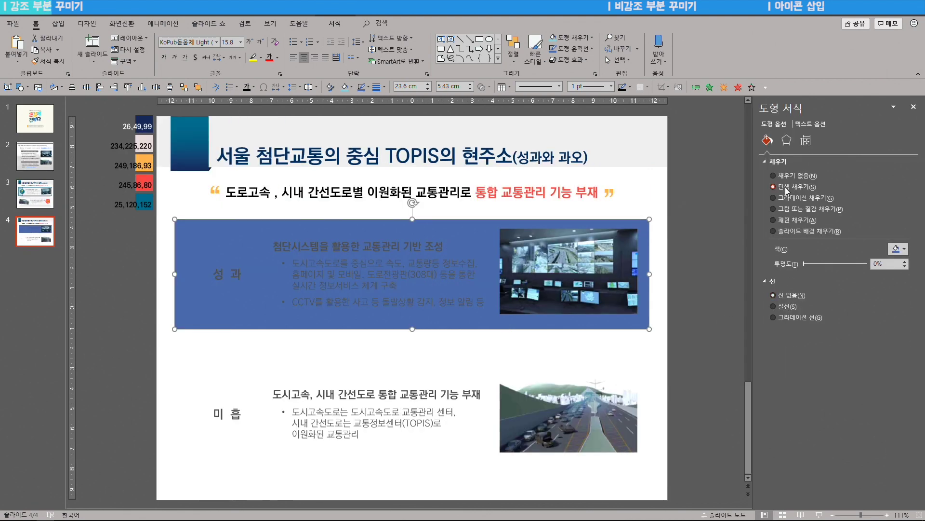
left_click(893, 249)
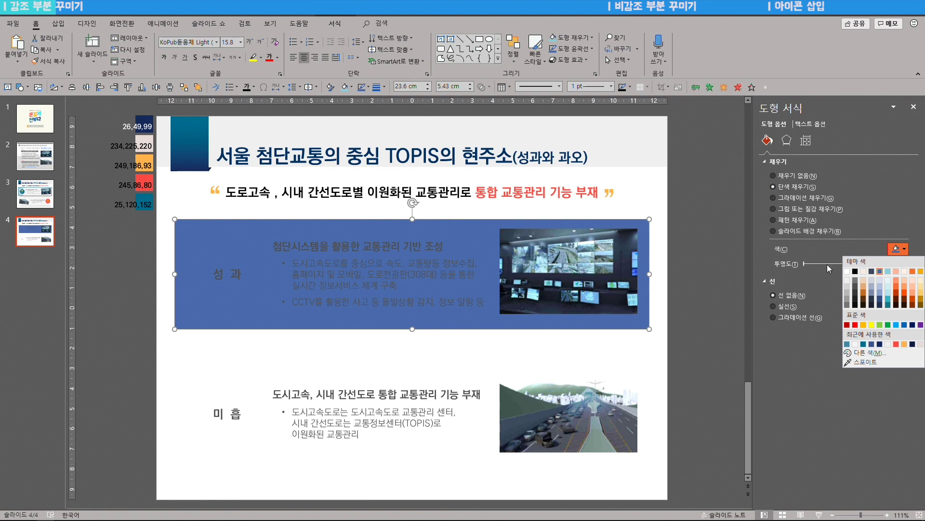
left_click(847, 279)
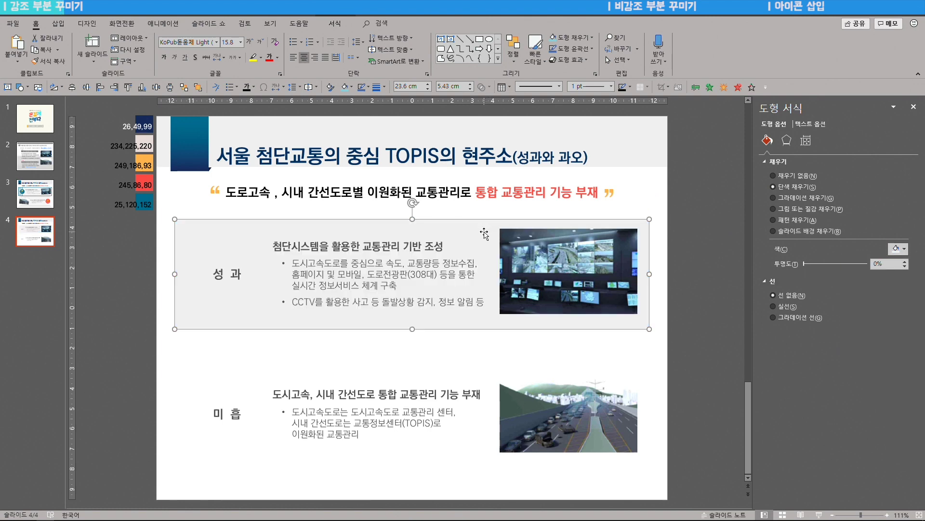
Duplicate the gray rectangle slightly above the original and change the copy's shape to a frame
left_click_drag(487, 241, 484, 221)
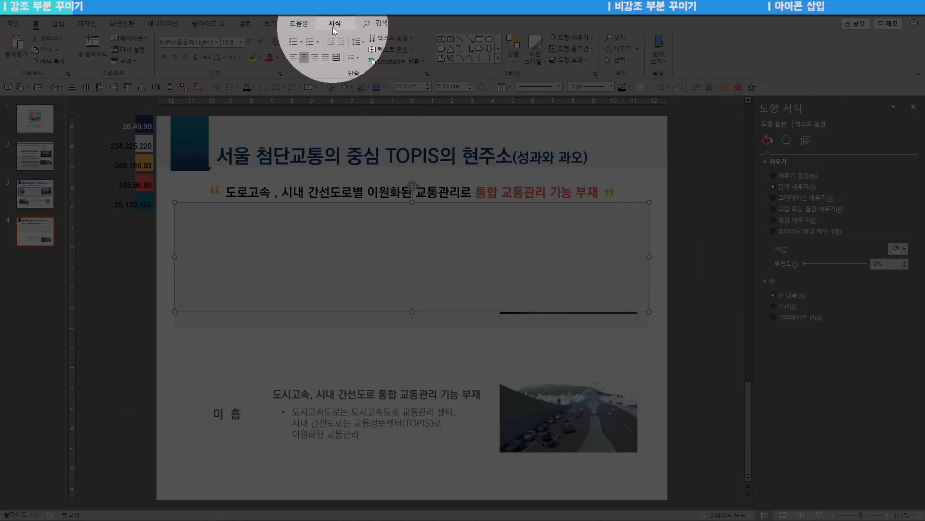
left_click(332, 24)
left_click(95, 37)
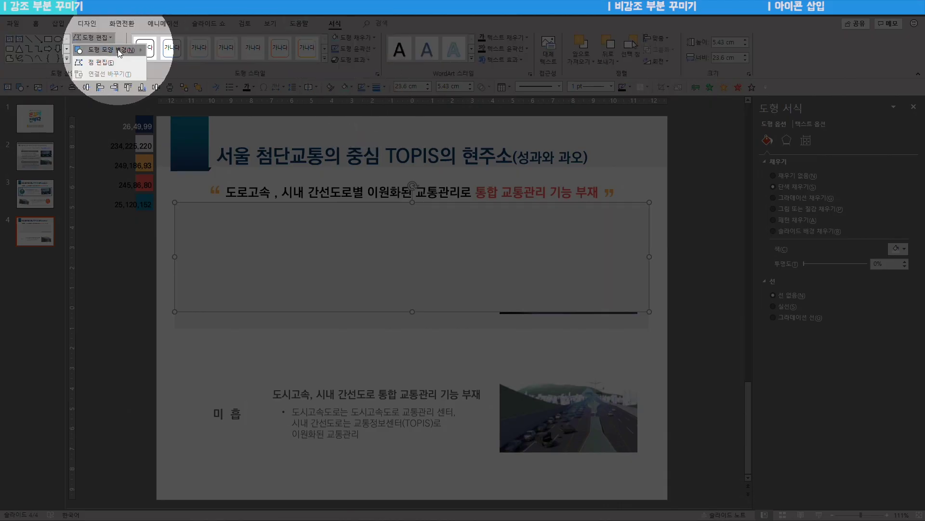
mouse_move(117, 48)
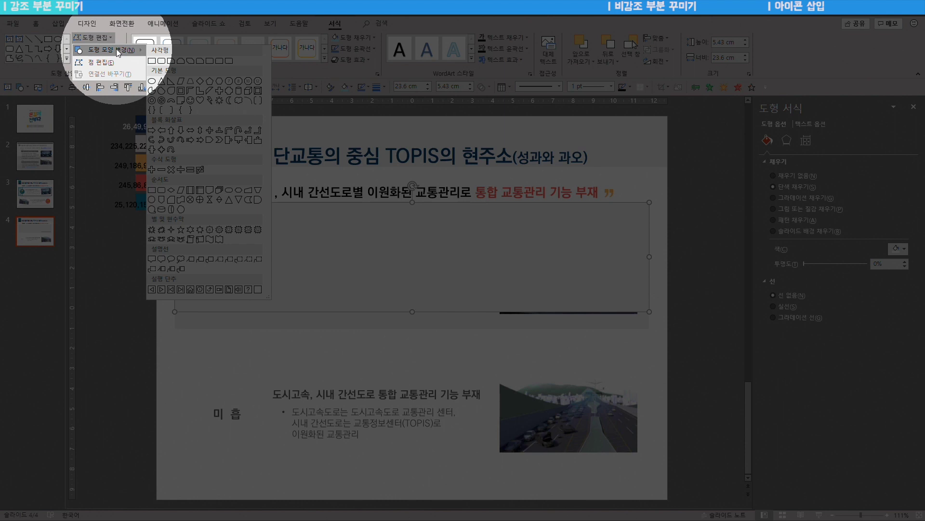
left_click(182, 93)
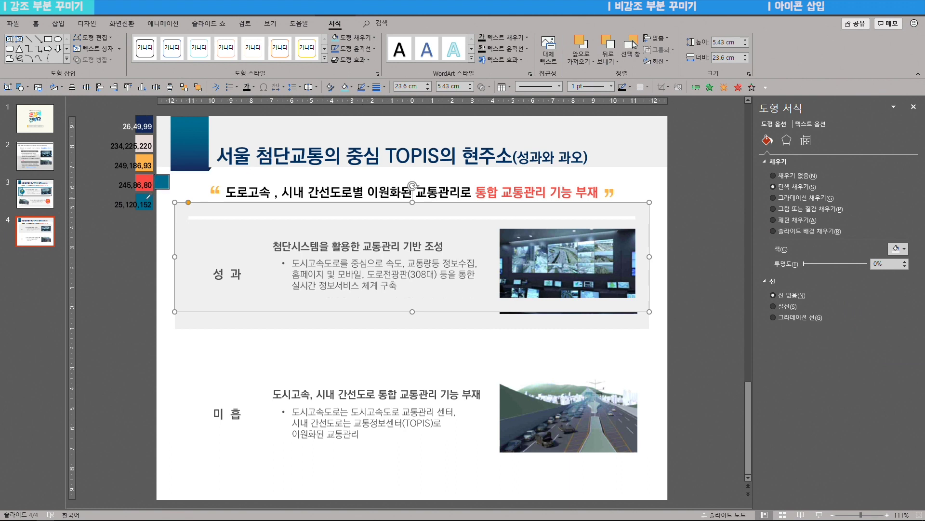
Fill the frame with the teal sampled from the 25,120,152 swatch and make its border thin
left_click(150, 195)
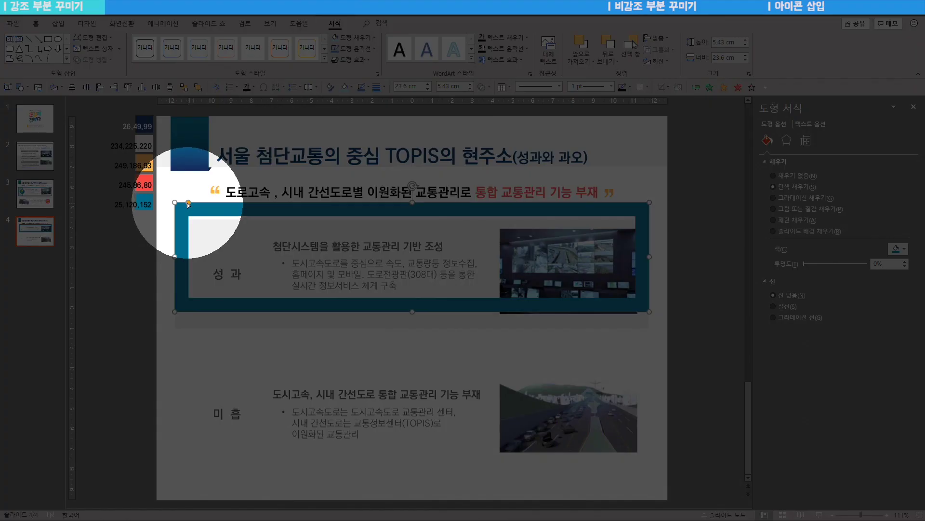
left_click_drag(188, 204, 178, 206)
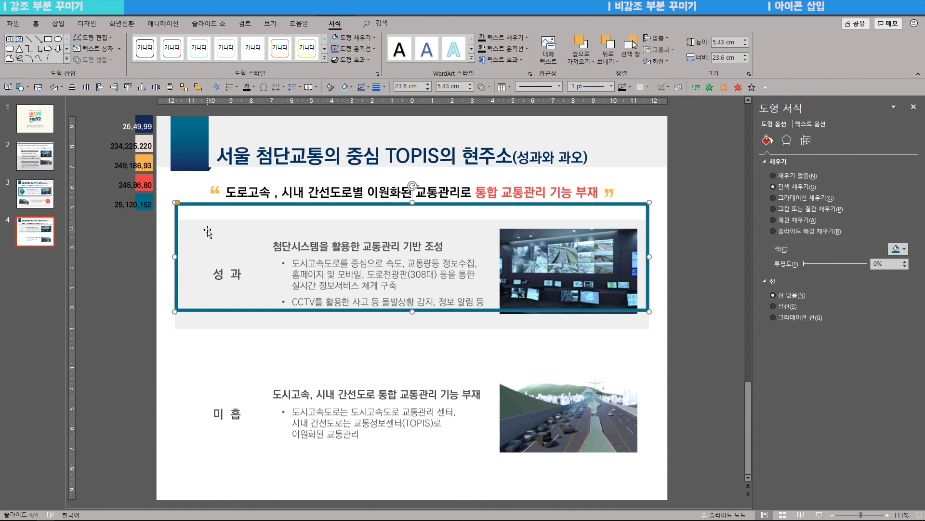
Align the teal frame and the gray rectangle along their bottom edges so the frame borders the rectangle
left_click(218, 230, "shift")
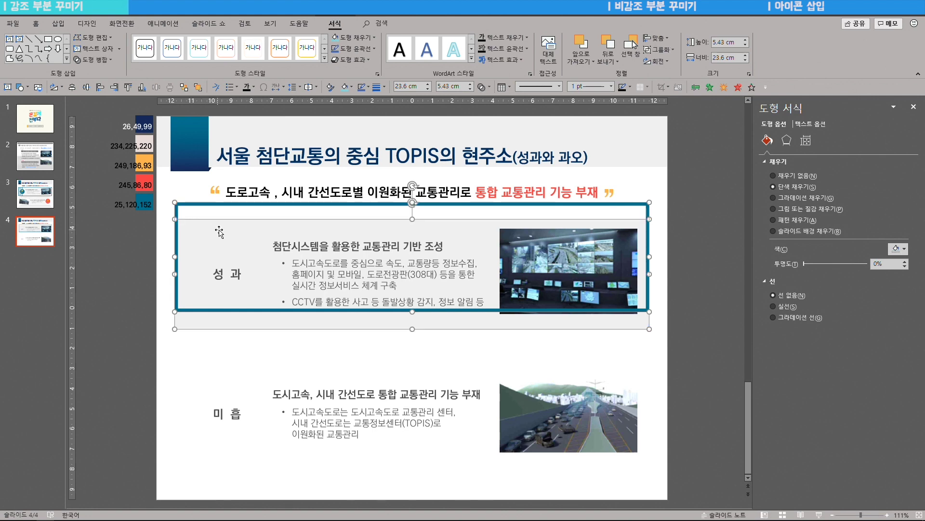
left_click(35, 23)
left_click(514, 49)
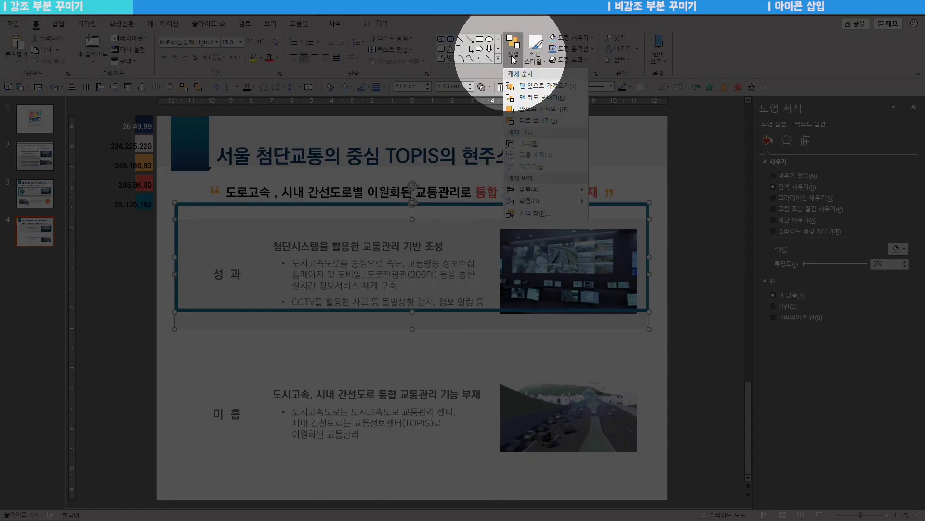
mouse_move(546, 191)
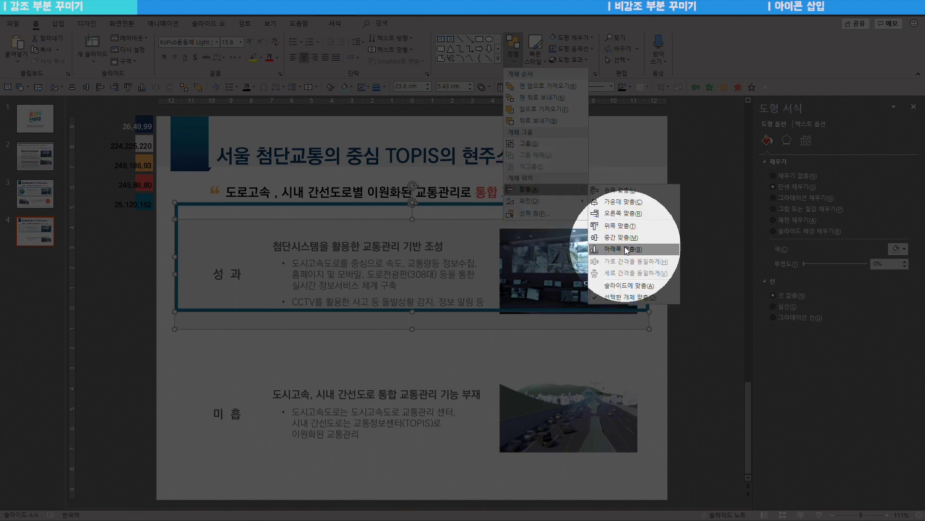
left_click(625, 246)
key("Escape")
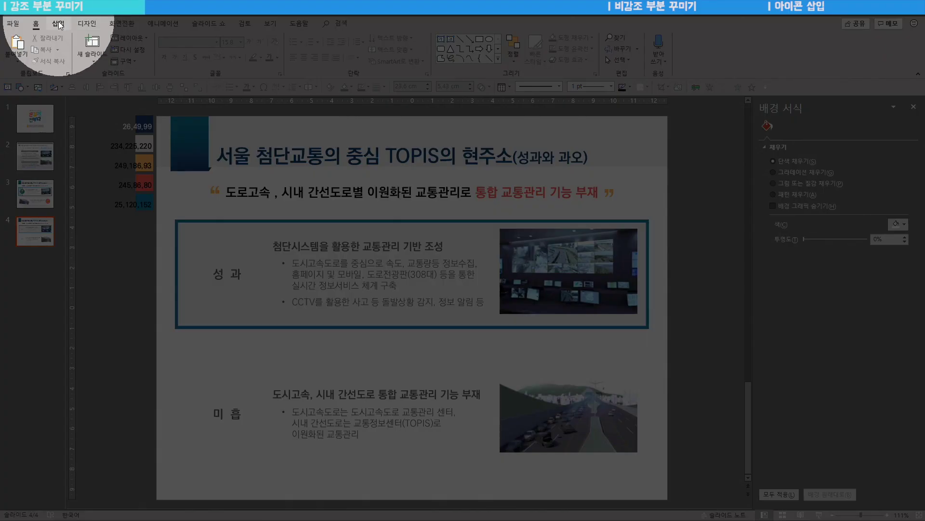
Draw a circle 3.6 cm in diameter centered on the 성과 label
left_click(58, 23)
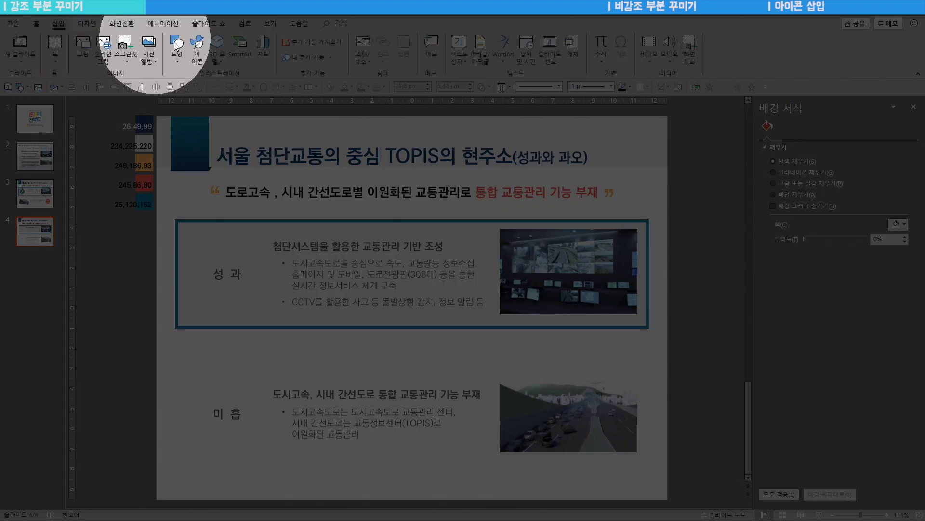
left_click(176, 57)
left_click(191, 154)
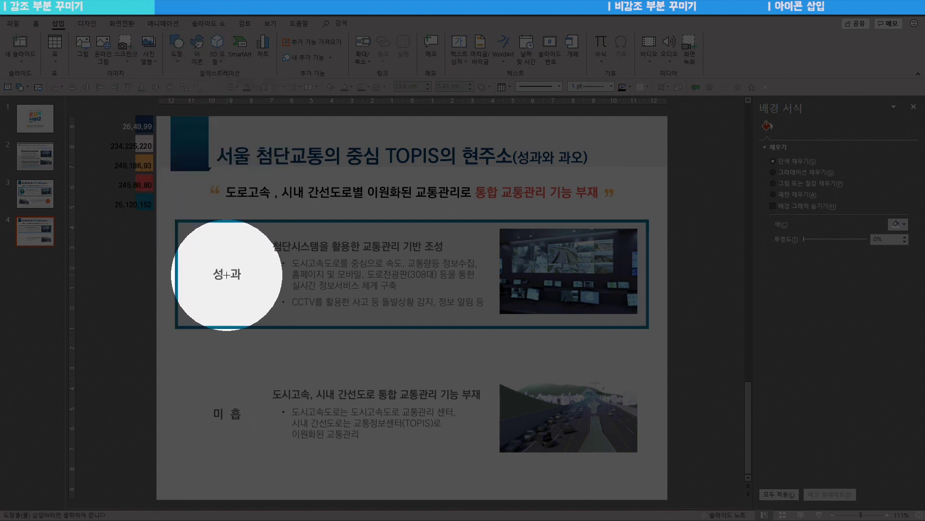
mouse_move(225, 273)
left_mouse_down()
mouse_move(190, 250)
mouse_move(191, 239)
left_mouse_up()
Remove the circle's outline and fill it with the teal sampled from the 25,120,152 swatch
left_click(780, 298)
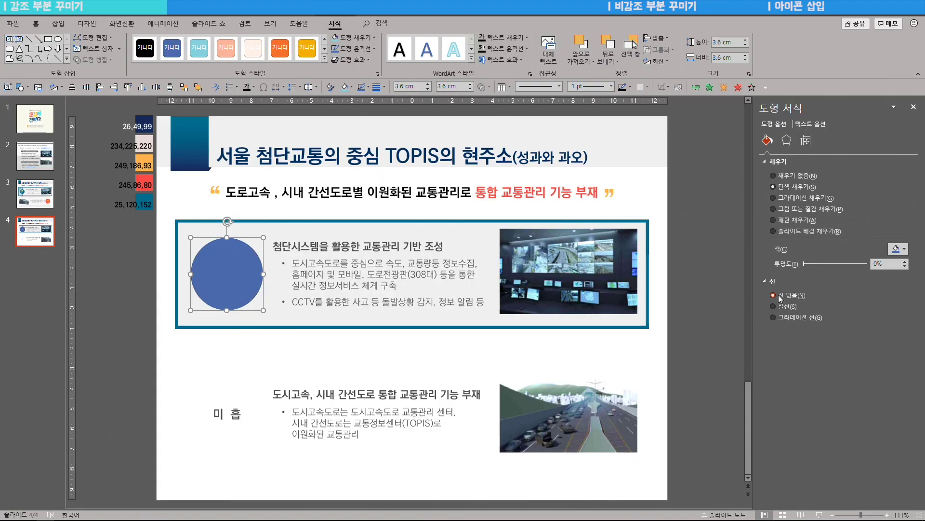
left_click(897, 249)
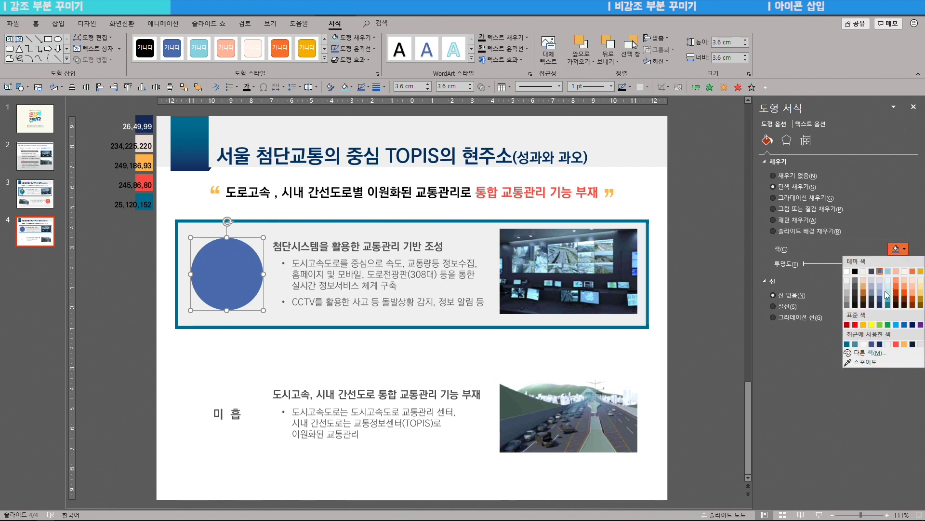
left_click(865, 363)
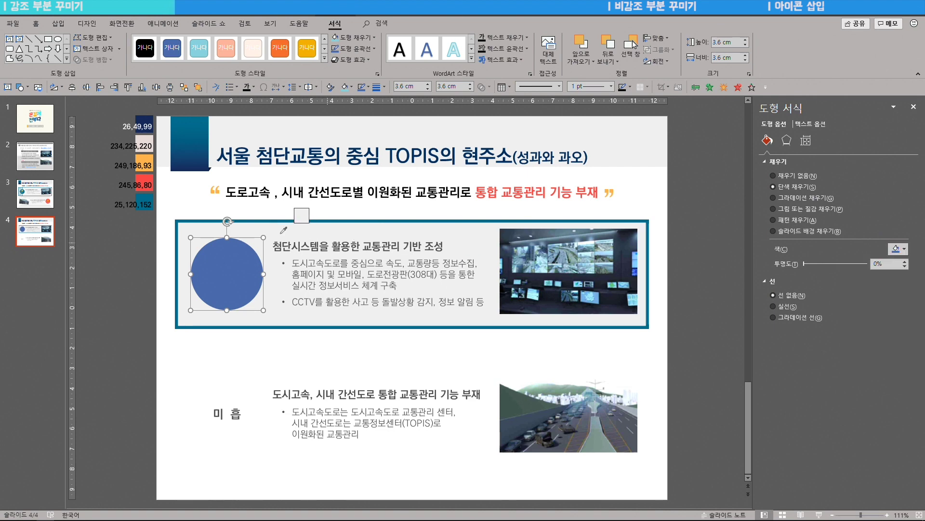
left_click(145, 196)
Bring the 성과 label in front of the teal circle and align the two objects by their vertical middle
key("Escape")
key("Tab")
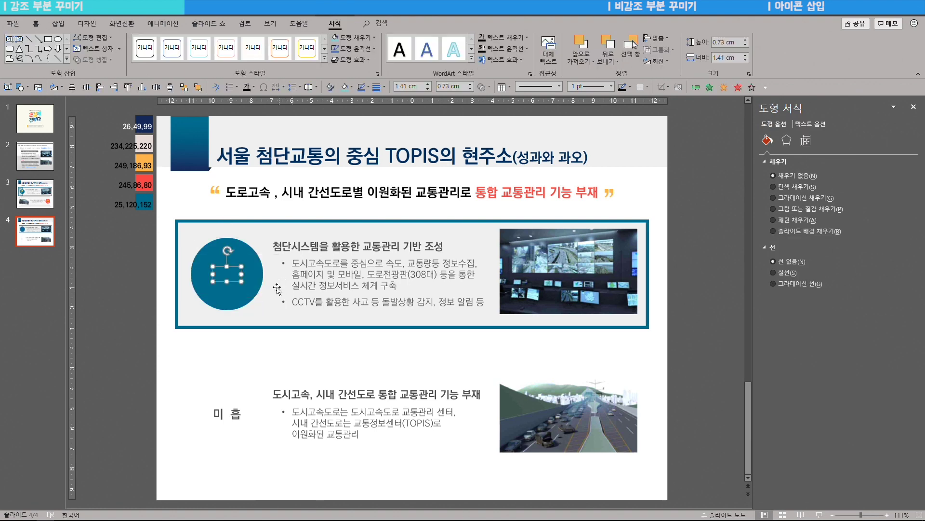
left_click(239, 255, "shift")
left_click(36, 24)
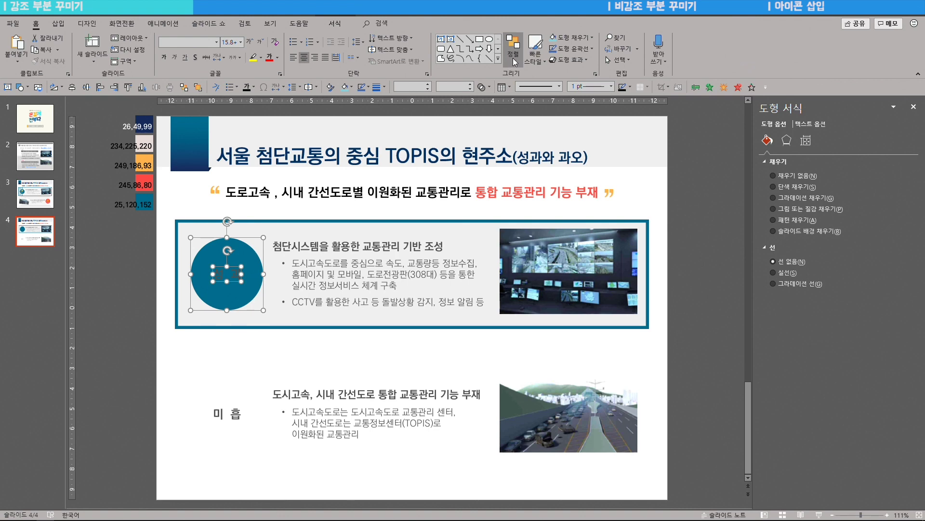
left_click(513, 48)
mouse_move(546, 195)
left_click(513, 49)
left_click(513, 48)
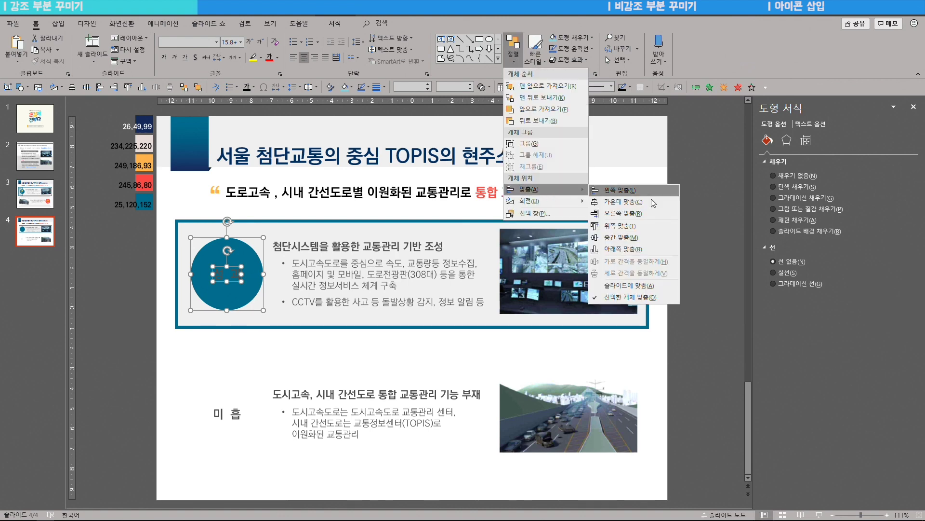
left_click(622, 237)
left_click(114, 264)
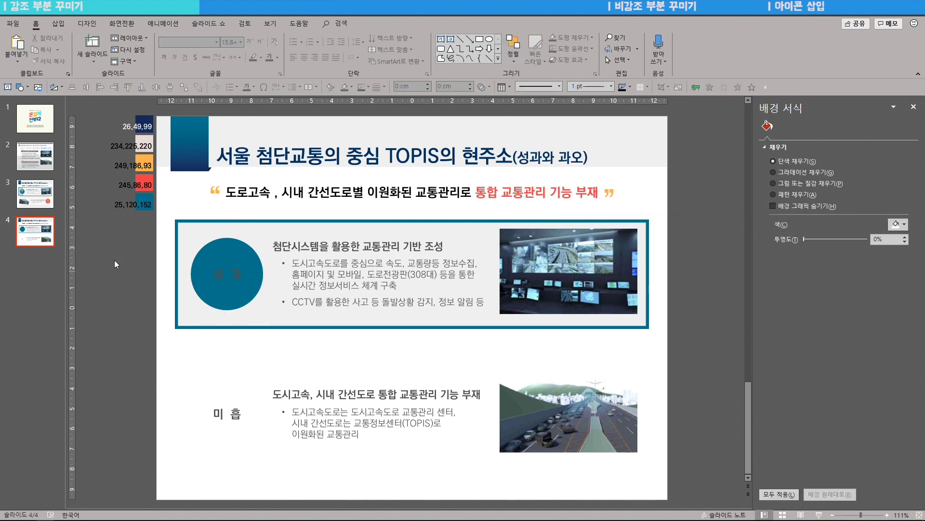
Move the 성과 label straight down into the lower part of the circle and make its text white
left_click(235, 274)
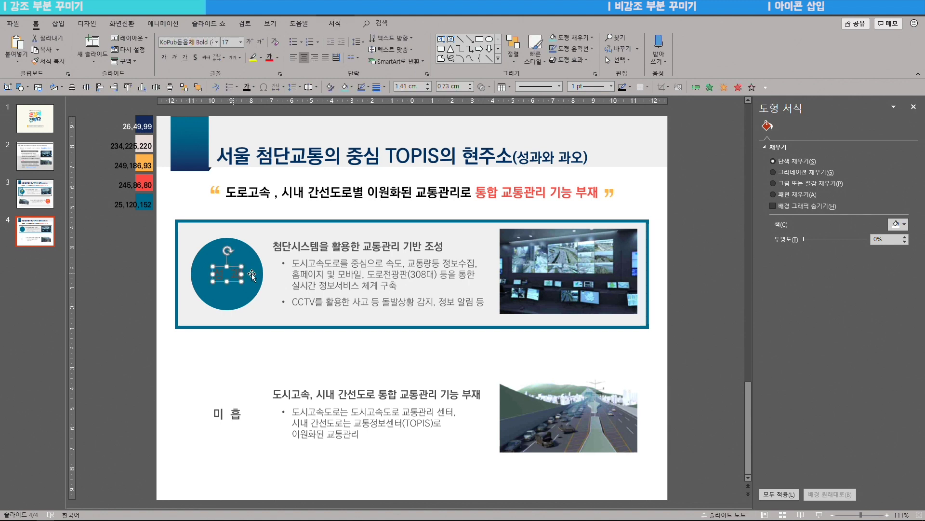
left_click_drag(233, 279, 233, 296)
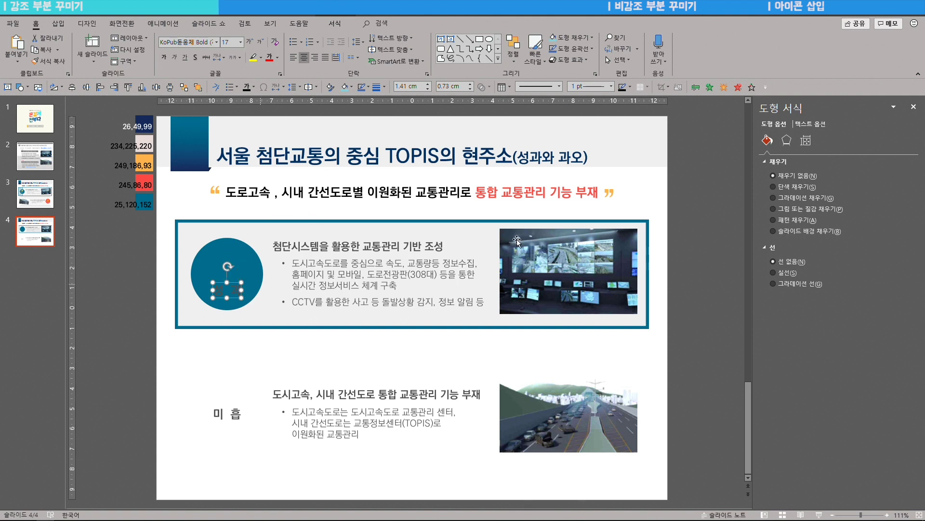
left_click(807, 124)
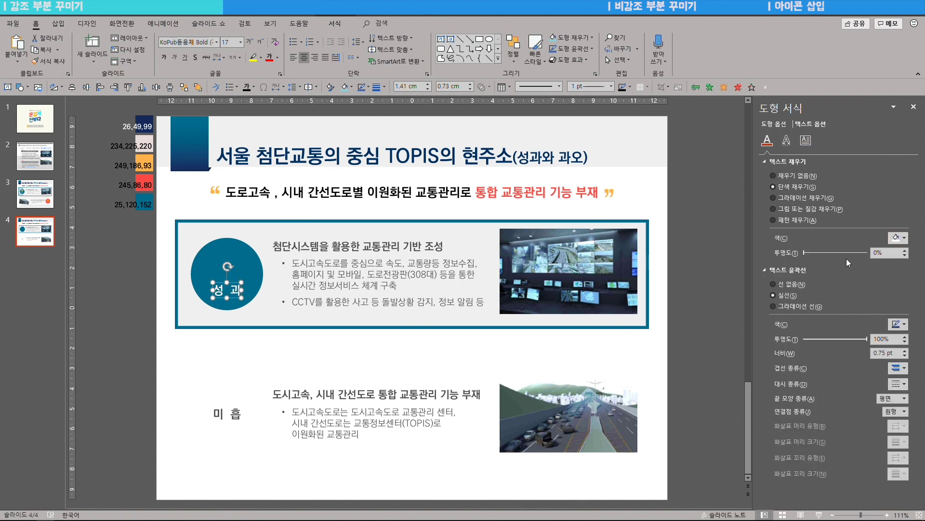
left_click(426, 215)
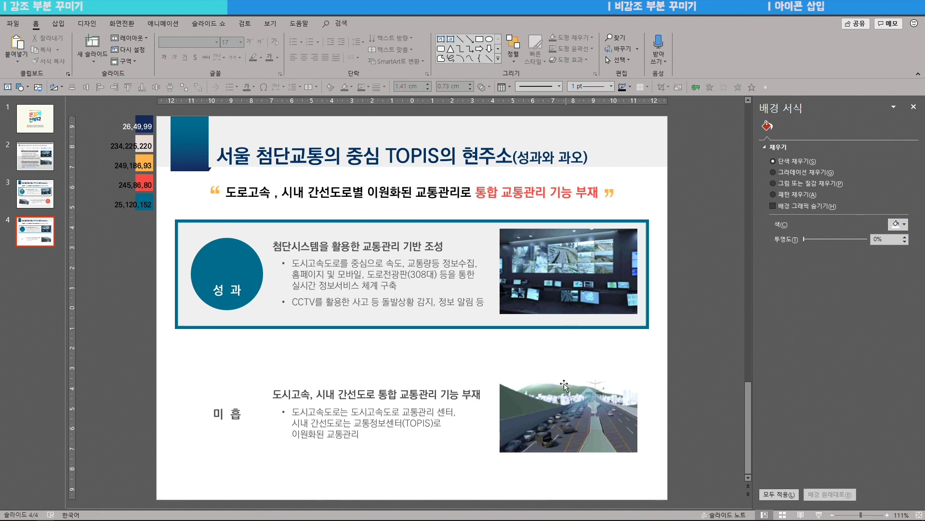
left_click_drag(162, 212, 687, 340)
key("Escape")
left_click_drag(170, 212, 714, 342)
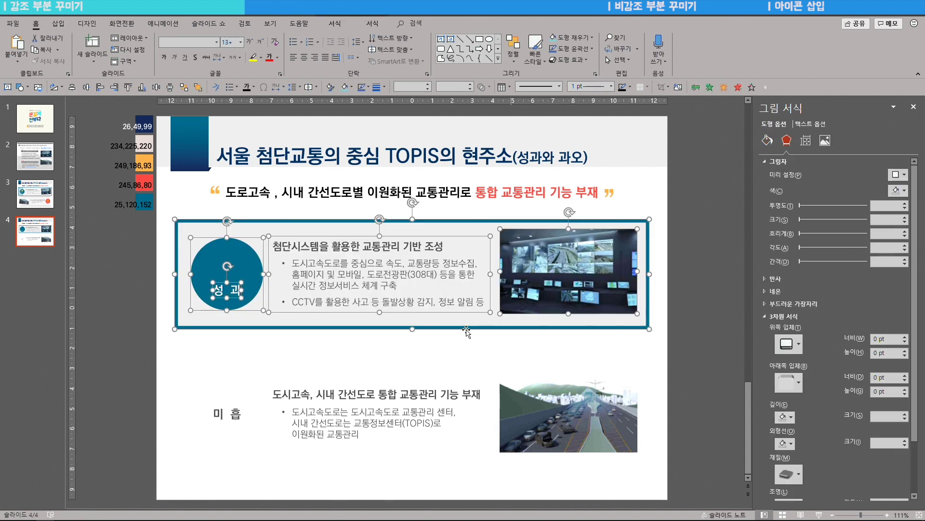
left_click(244, 358)
Draw a trapezoid 23.6 cm wide and about 1.67 cm high just below the teal 성과 frame
left_click(58, 23)
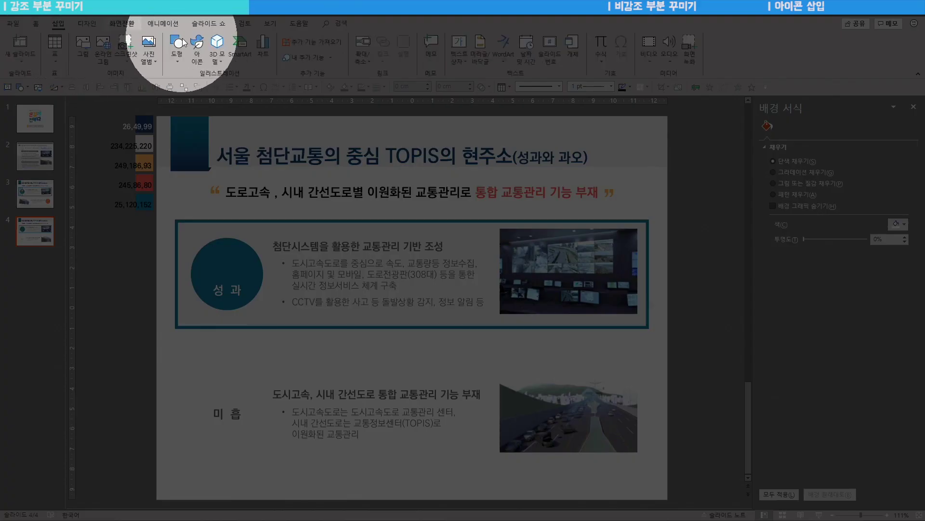
left_click(180, 48)
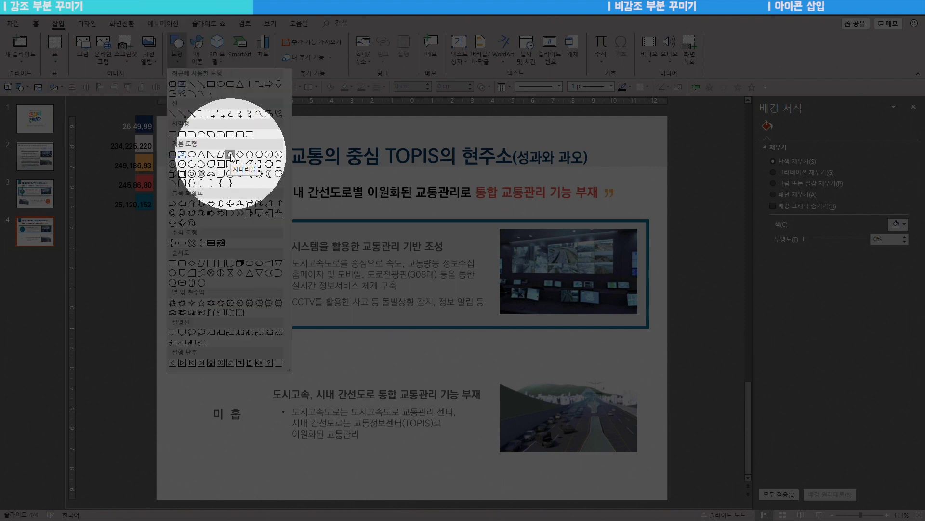
left_click(232, 156)
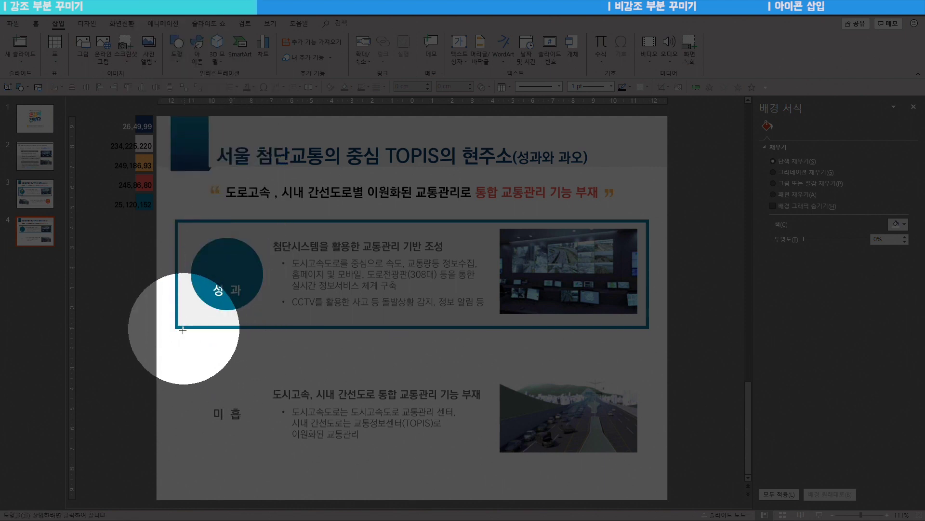
mouse_move(175, 339)
left_mouse_down()
mouse_move(304, 362)
mouse_move(650, 349)
left_mouse_up()
left_click_drag(412, 350, 416, 374)
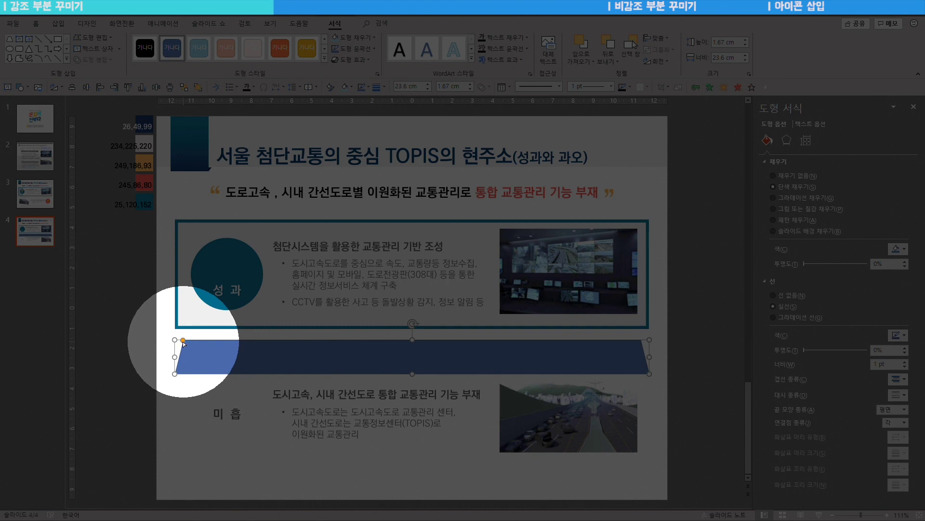
Increase the trapezoid's side slant and flip it vertically against the frame's lower edge with a height of 0.38 cm
left_click_drag(184, 342, 200, 343)
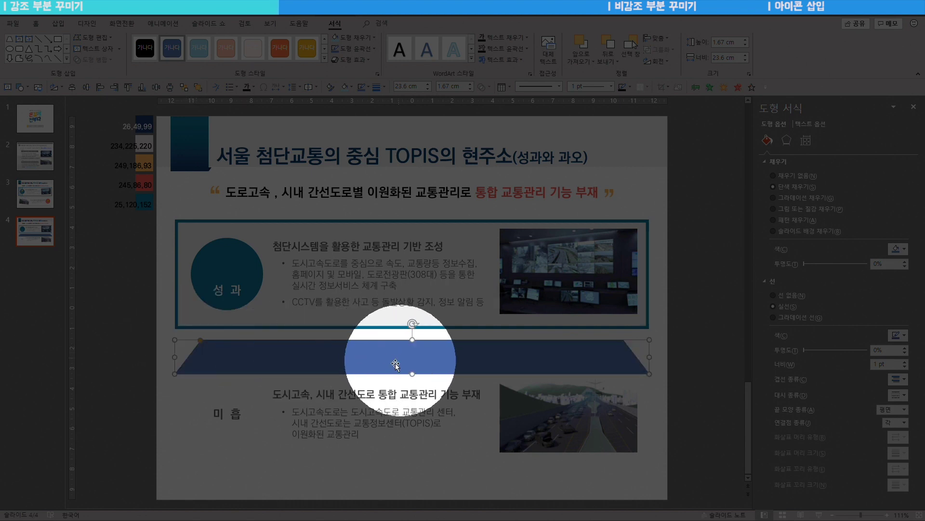
left_click_drag(413, 374, 415, 328)
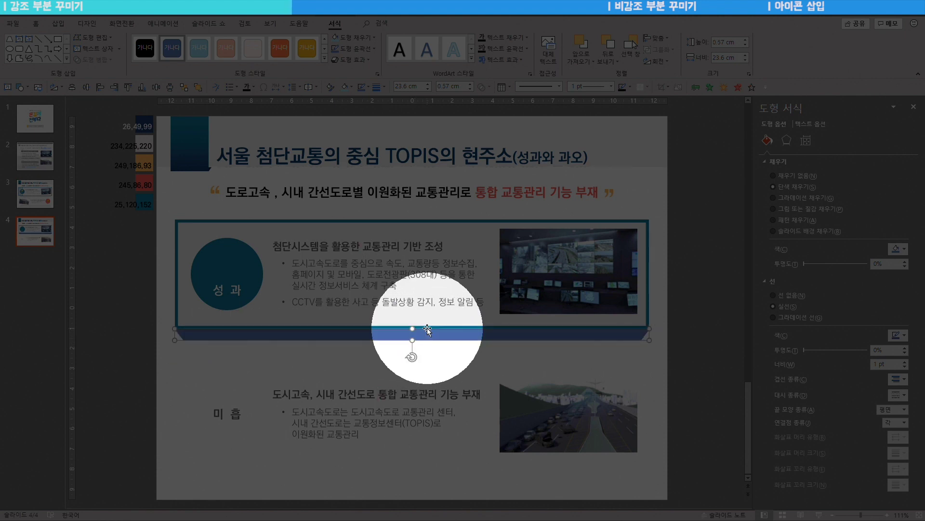
left_click_drag(412, 340, 413, 336)
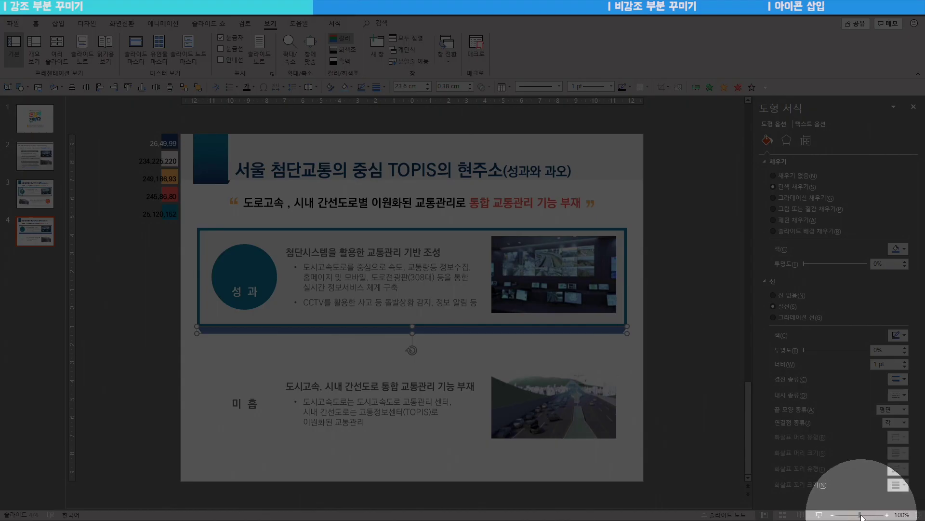
Stretch the trapezoid's slanted ends further inward and remove its outline
left_click_drag(861, 515, 889, 516)
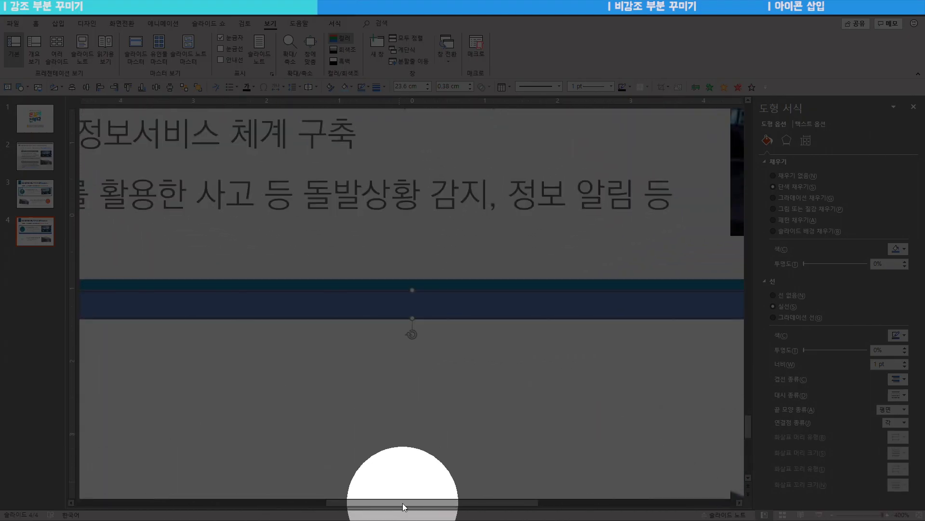
left_click_drag(399, 506, 144, 502)
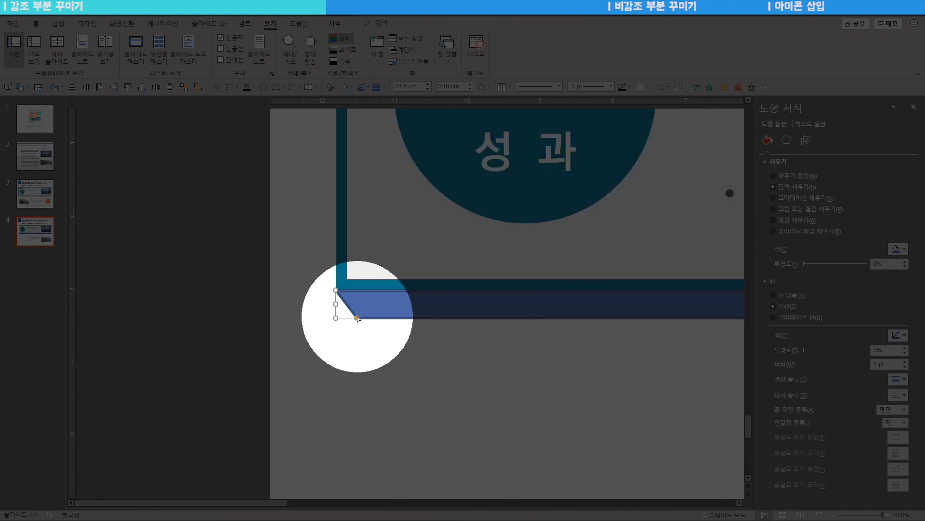
left_click_drag(358, 318, 403, 316)
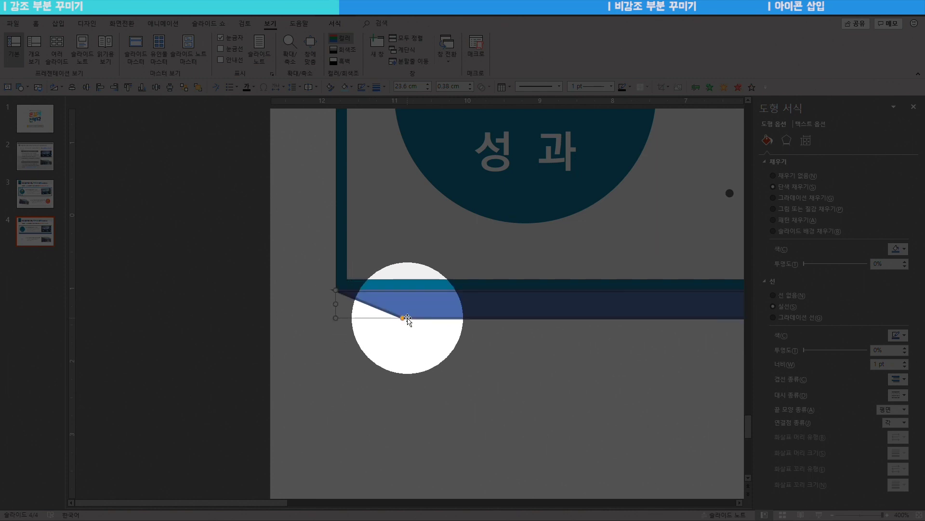
left_click(773, 296)
left_click(667, 390)
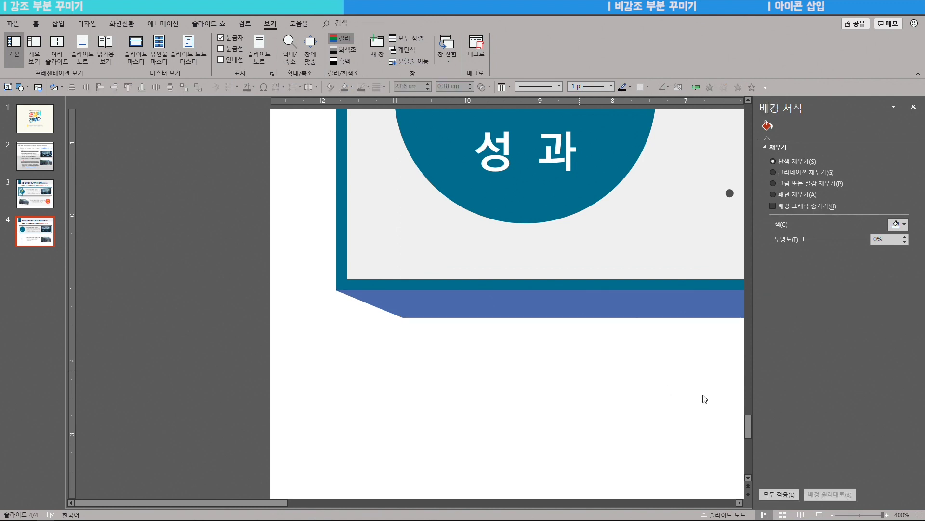
Give the trapezoid a gradient fill and remove the middle gradient stops
left_click(902, 514)
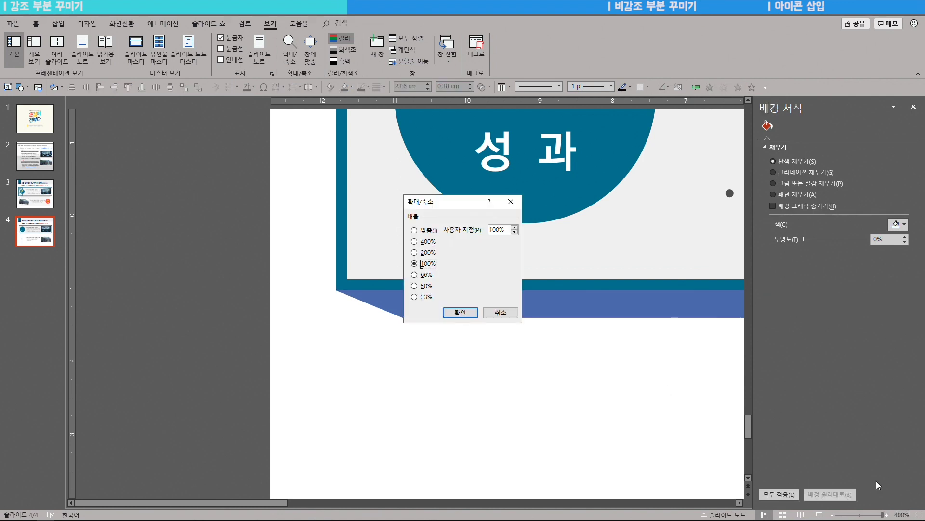
left_click(460, 312)
left_click(349, 331)
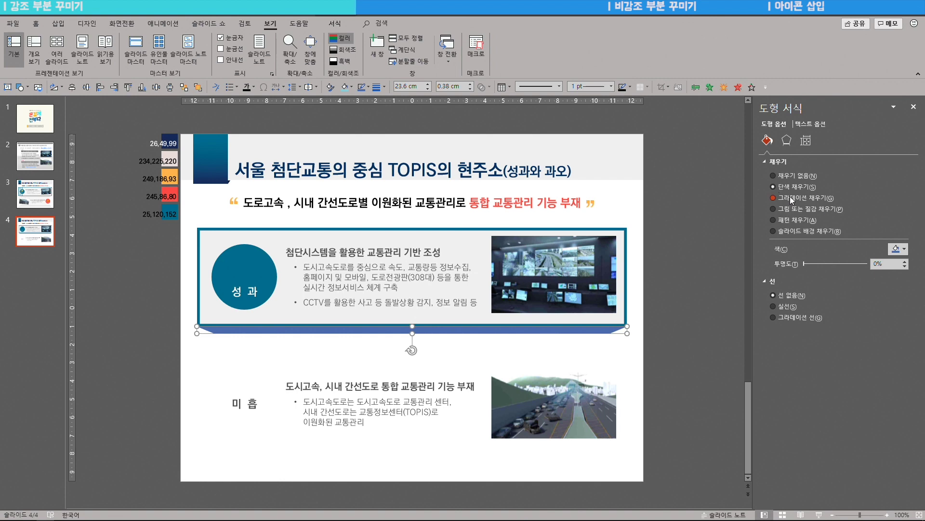
left_click(773, 198)
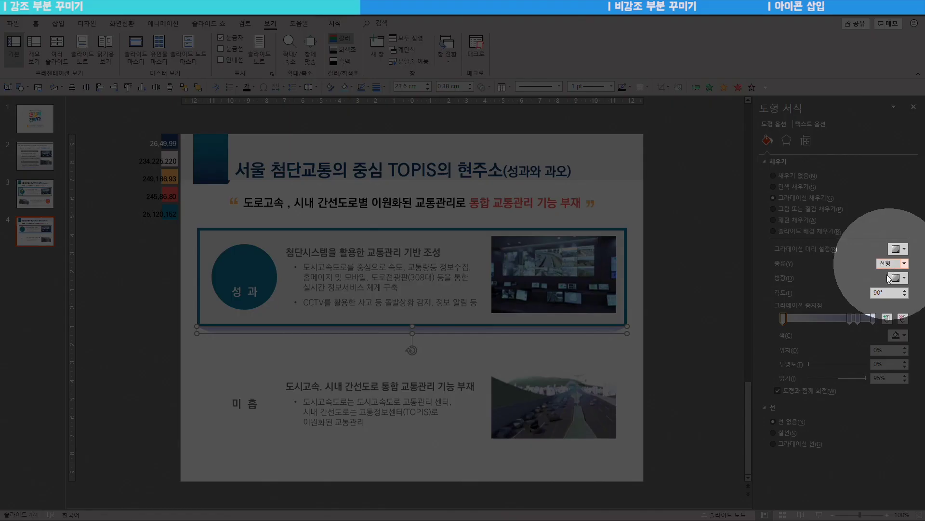
left_click_drag(849, 319, 857, 340)
Set the last stop of the trapezoid's gradient to White, Background 1, 15% darker
left_click(784, 319)
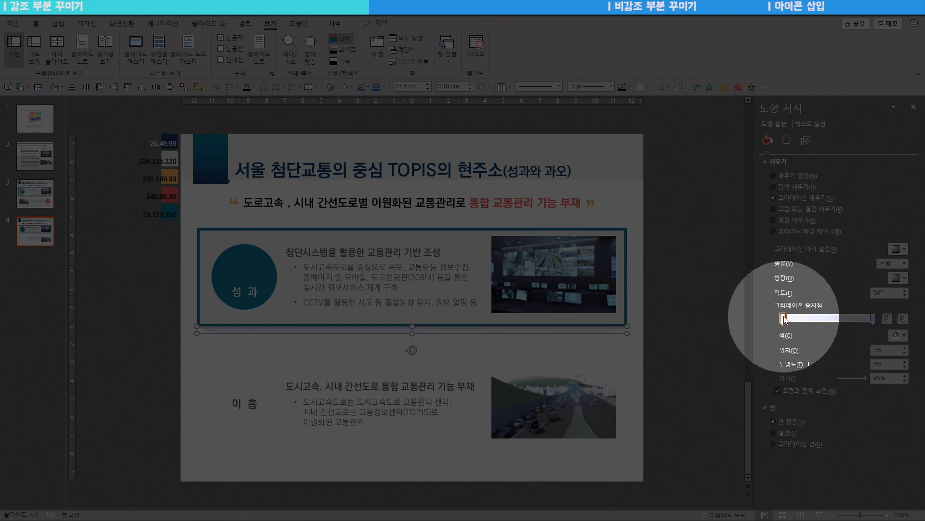
left_click(872, 318)
left_click(896, 336)
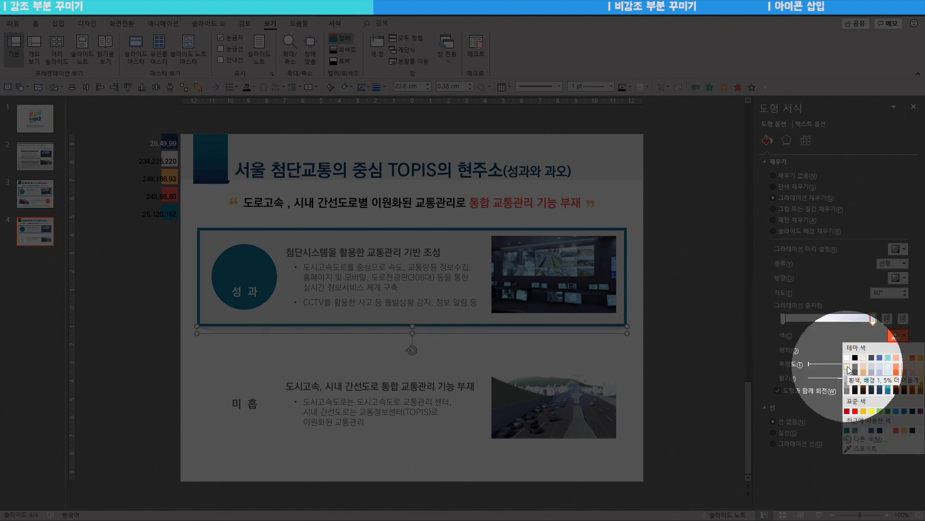
left_click(847, 376)
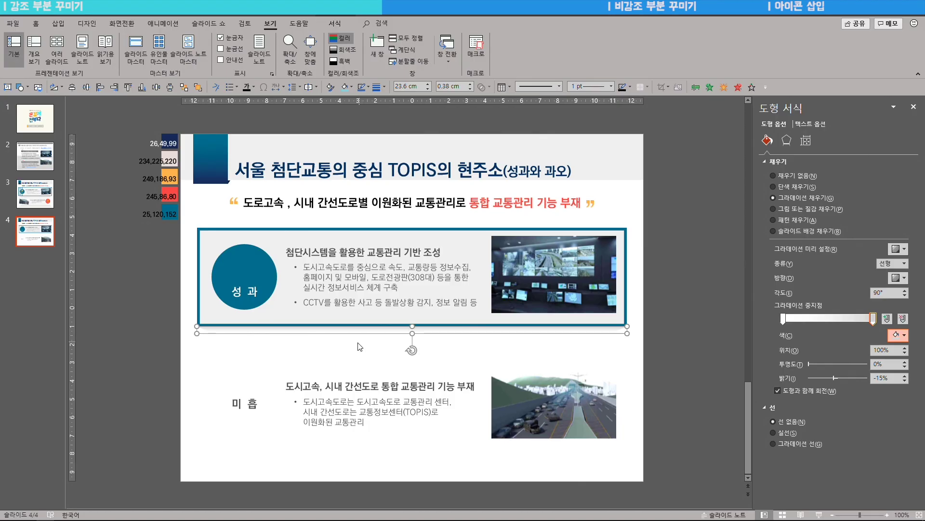
left_click(321, 350)
Set the first stop of the trapezoid's gradient to White, Background 1, 5% darker
left_click(620, 326)
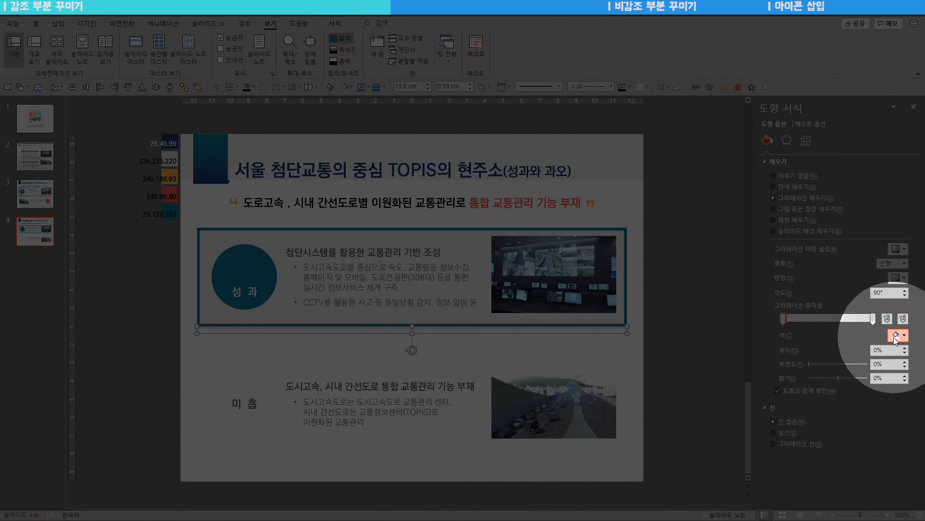
left_click(896, 335)
left_click(847, 372)
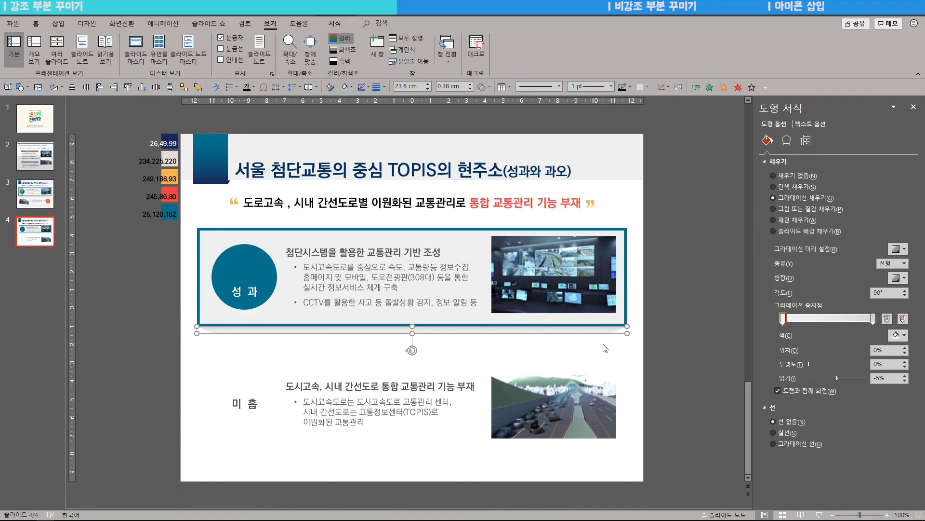
left_click(605, 347)
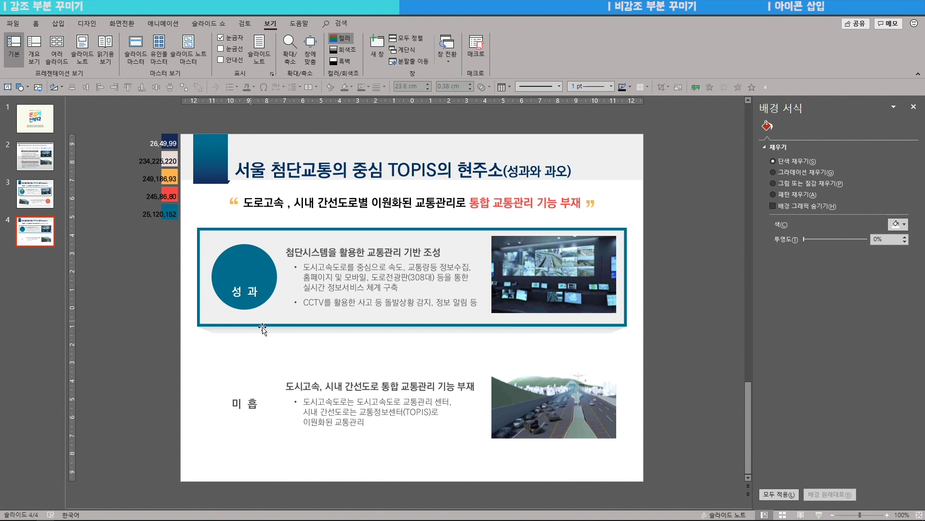
Duplicate the gray 성과 background rectangle straight down so it sits directly below the trapezoid
left_click(213, 311)
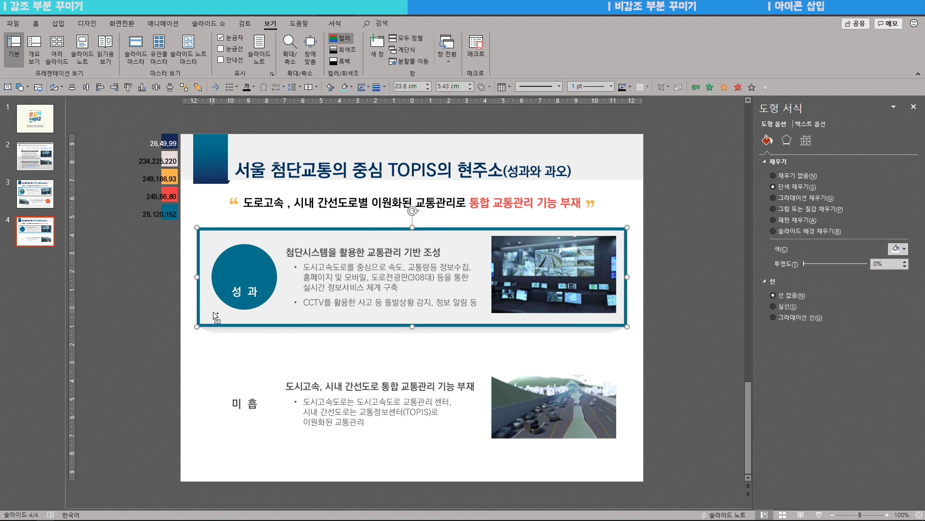
left_click_drag(215, 310, 222, 415)
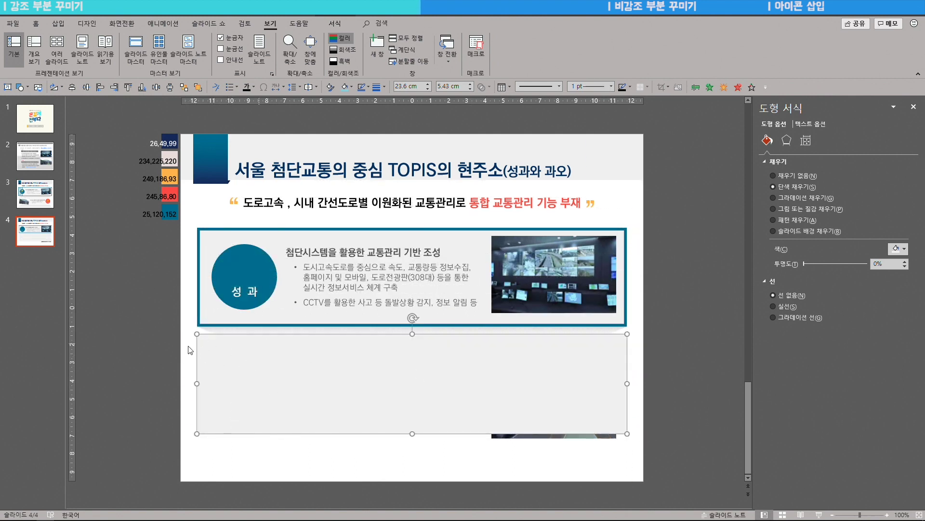
left_click_drag(641, 317, 182, 344)
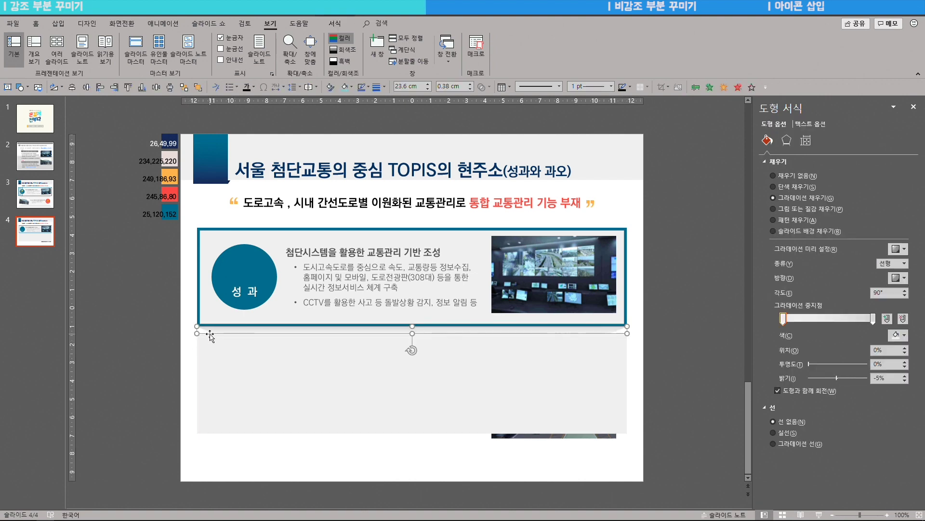
Narrow the copied rectangle evenly on both sides to 21.33 cm and extend the trapezoid's height to 0.47 cm
left_click(244, 374)
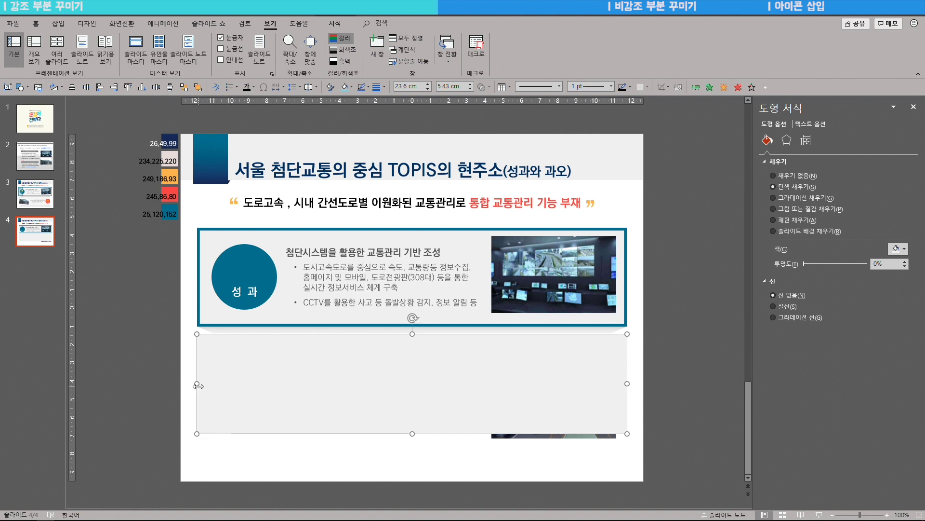
left_click_drag(196, 384, 215, 384)
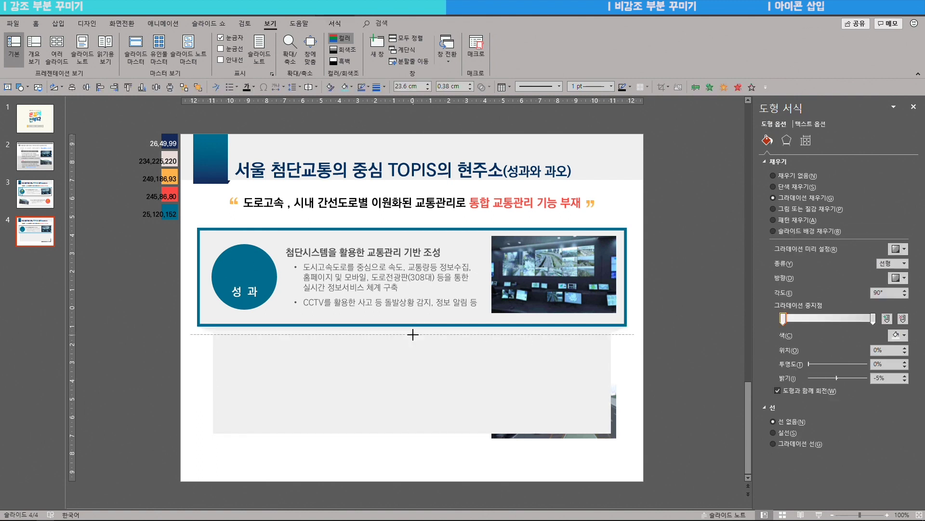
left_click_drag(609, 384, 607, 384)
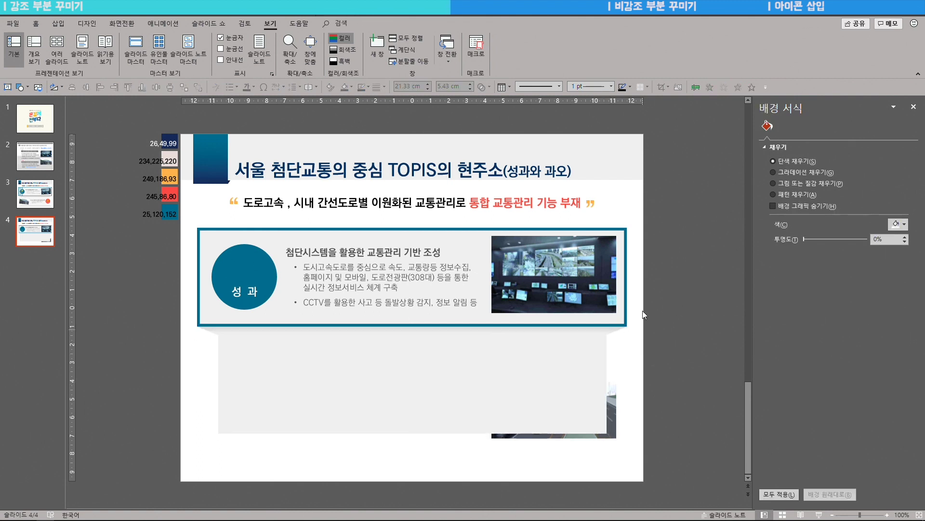
Send the trapezoid and the copied gray rectangle behind the 미흡 text and photo
left_click(543, 336)
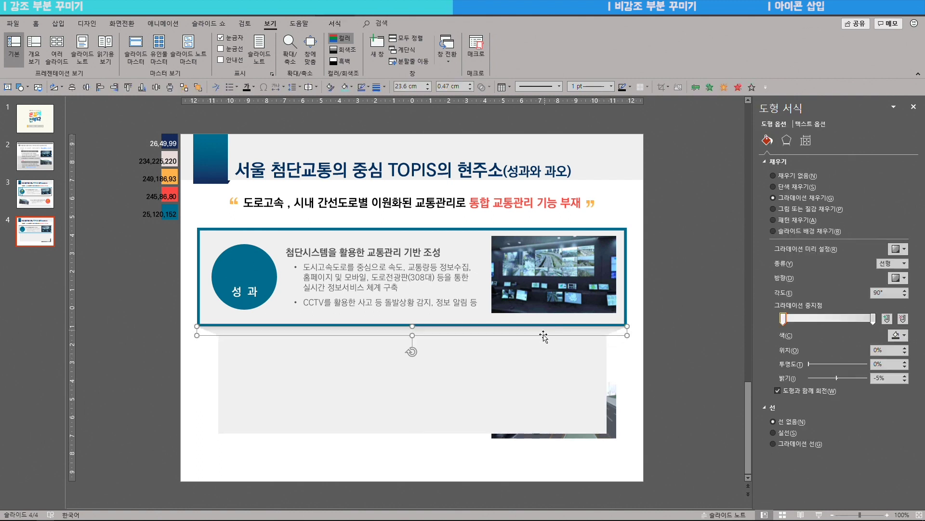
left_click(571, 377, "shift")
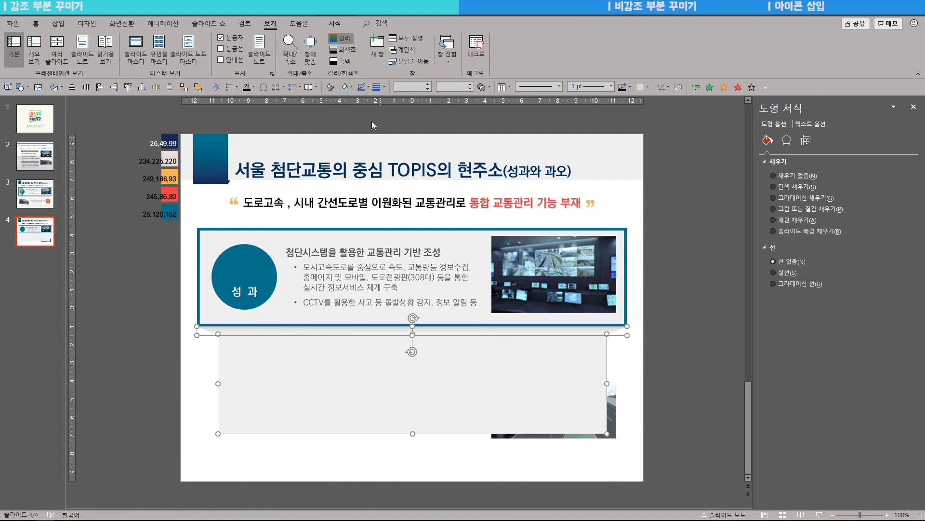
left_click(36, 24)
left_click(514, 48)
left_click(547, 97)
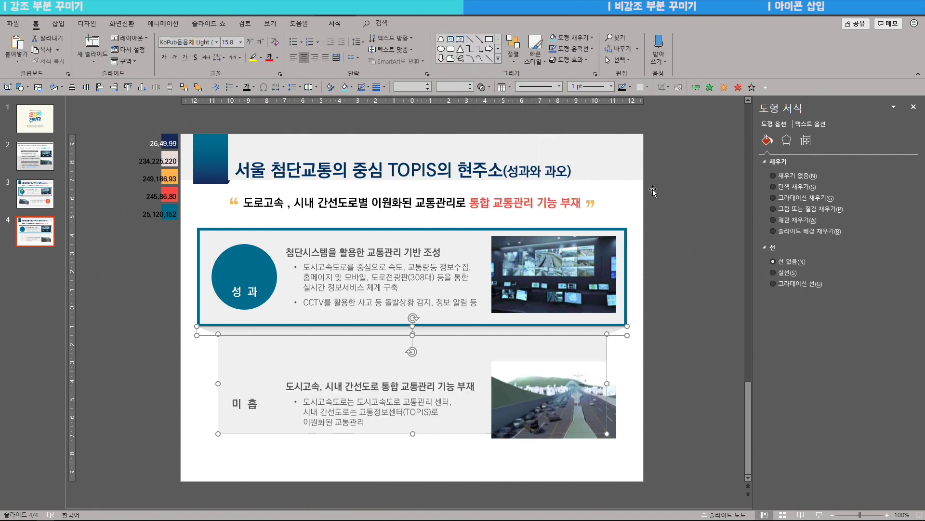
left_click(552, 112)
left_click(584, 346)
left_click(219, 335)
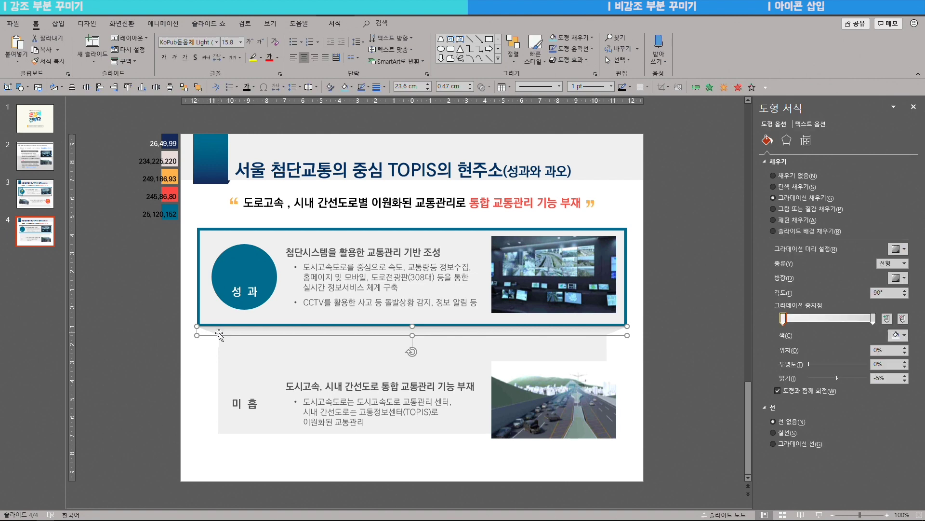
left_click(437, 359)
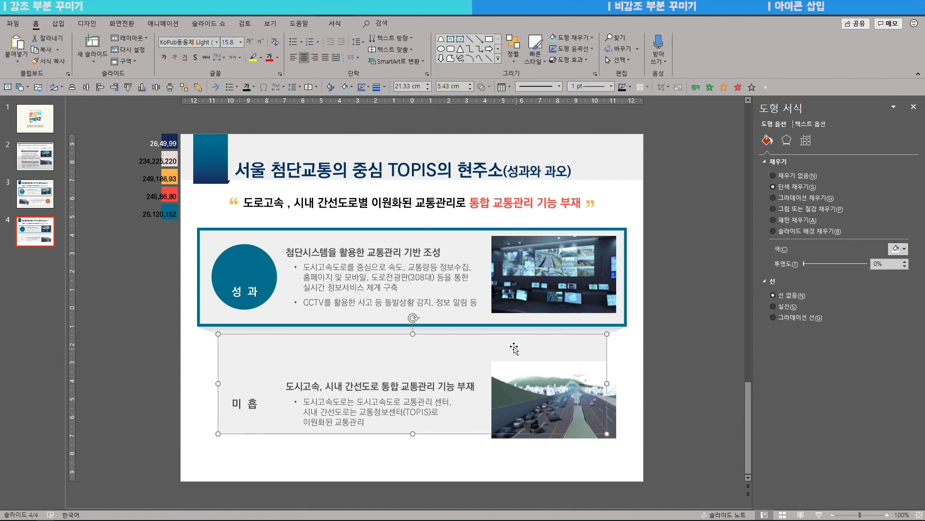
left_click(499, 333, "shift")
left_click(649, 350)
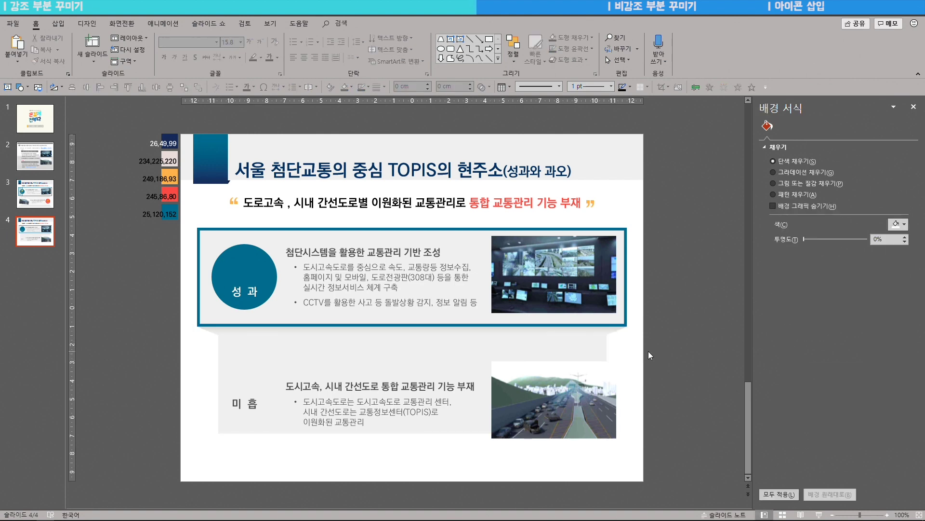
Set the trapezoid's first gradient stop to White, Background 1, 15% darker and its last stop to 25% darker
left_click(603, 336)
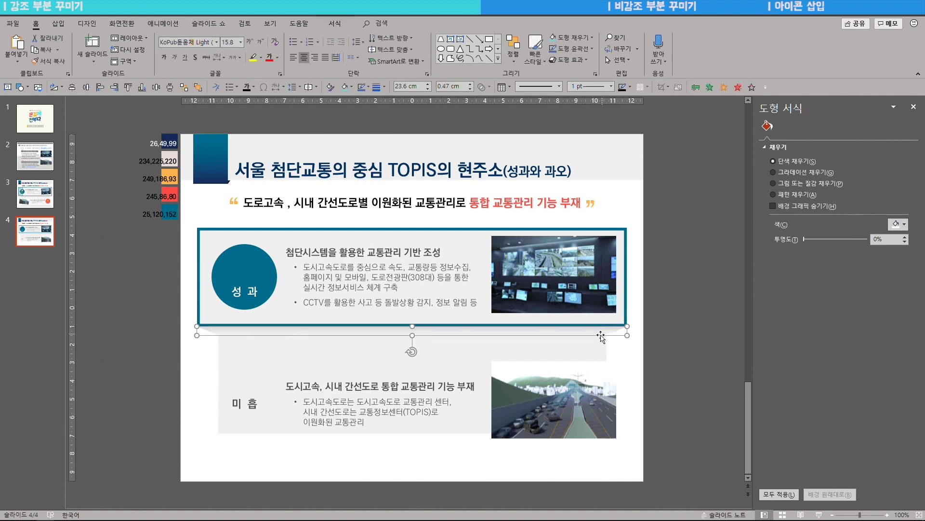
left_click(903, 336)
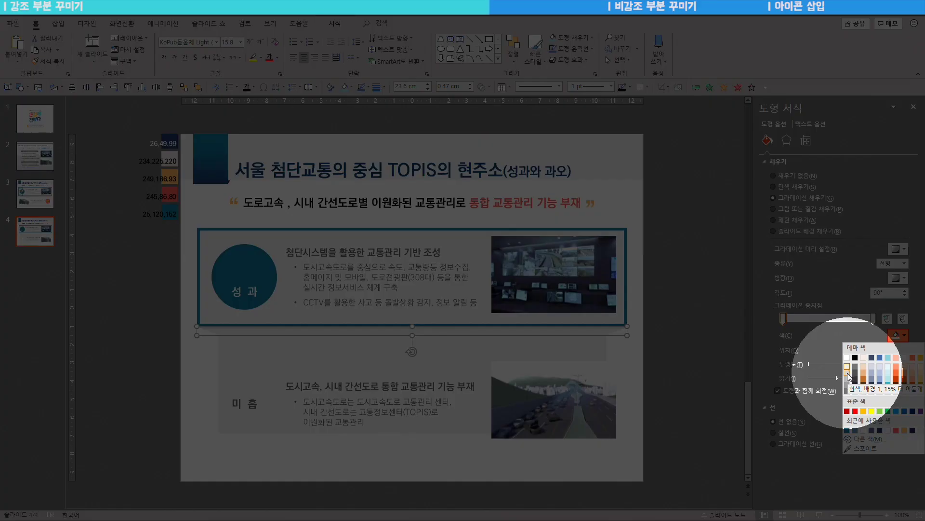
left_click(846, 375)
left_click(873, 318)
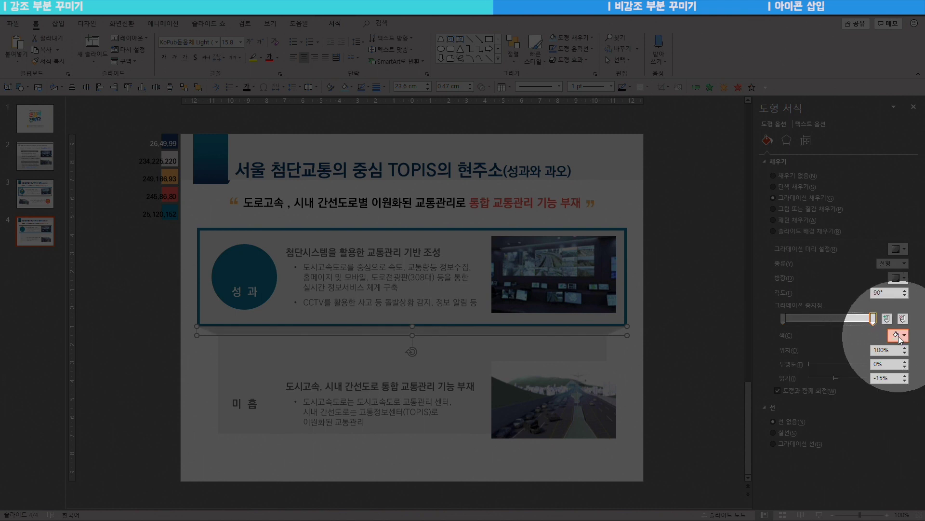
left_click(899, 336)
left_click(847, 381)
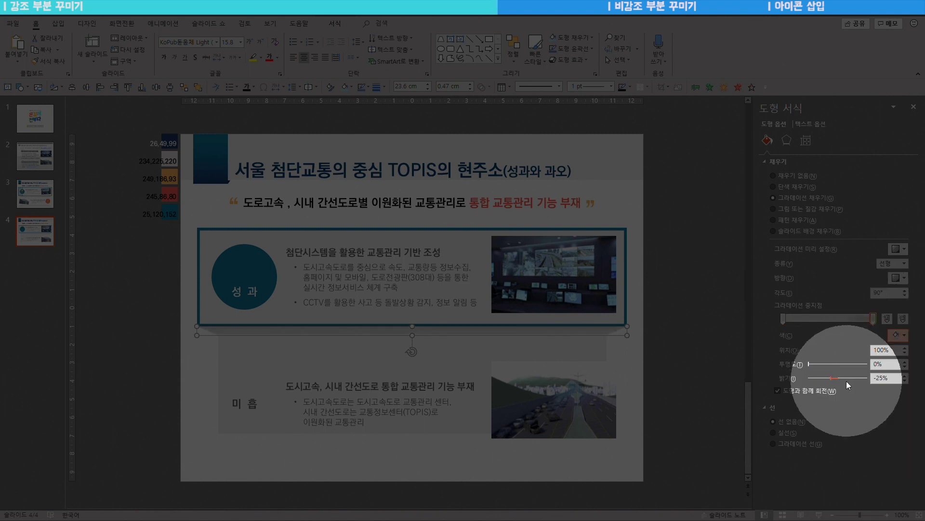
left_click(623, 350)
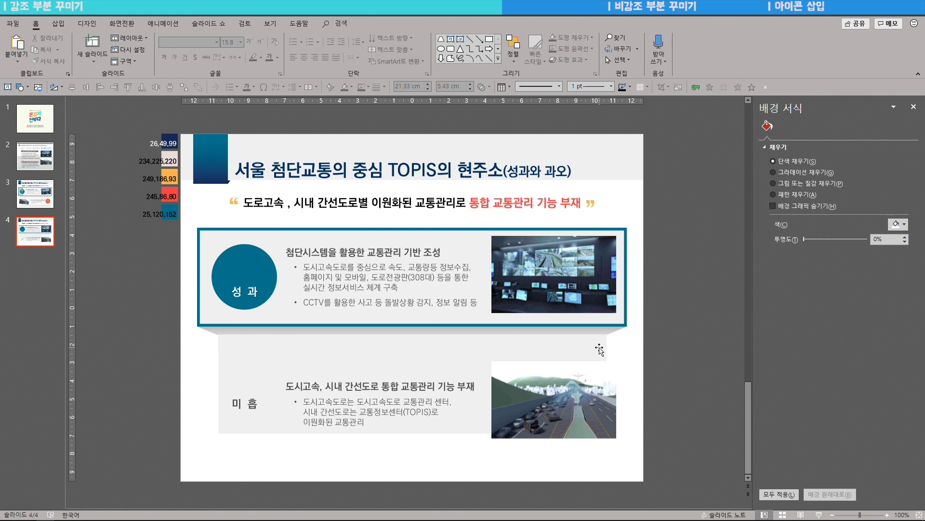
Nudge the gray 미흡 background rectangle up against the trapezoid's lower edge and send it to the back
left_click(583, 352)
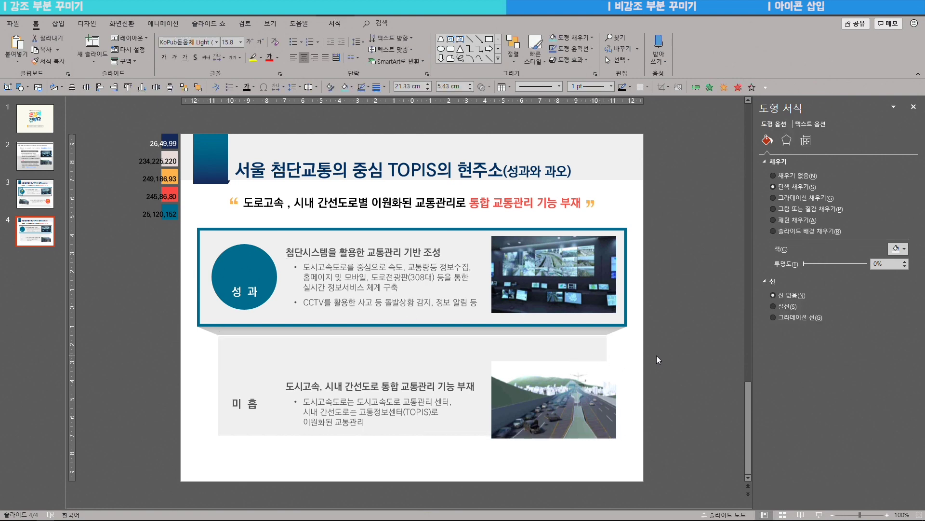
left_click(591, 356)
left_click(516, 52)
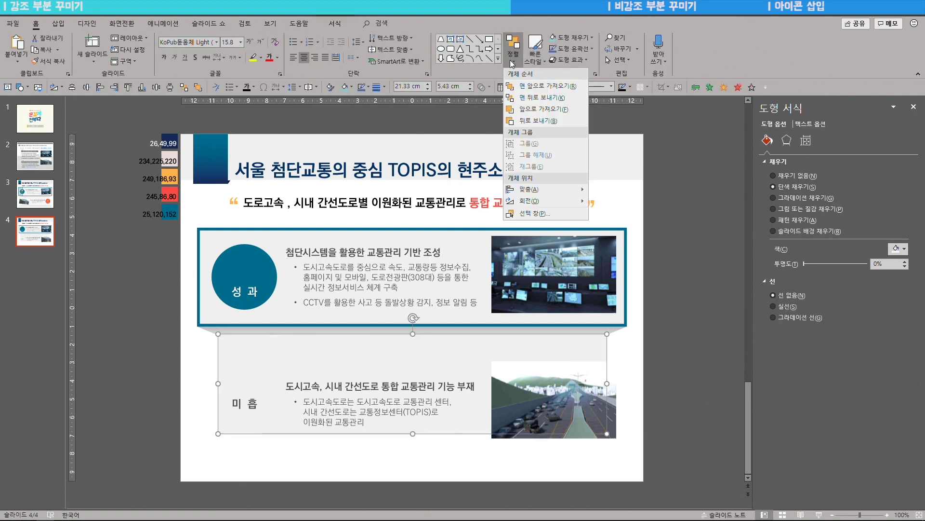
left_click(690, 286)
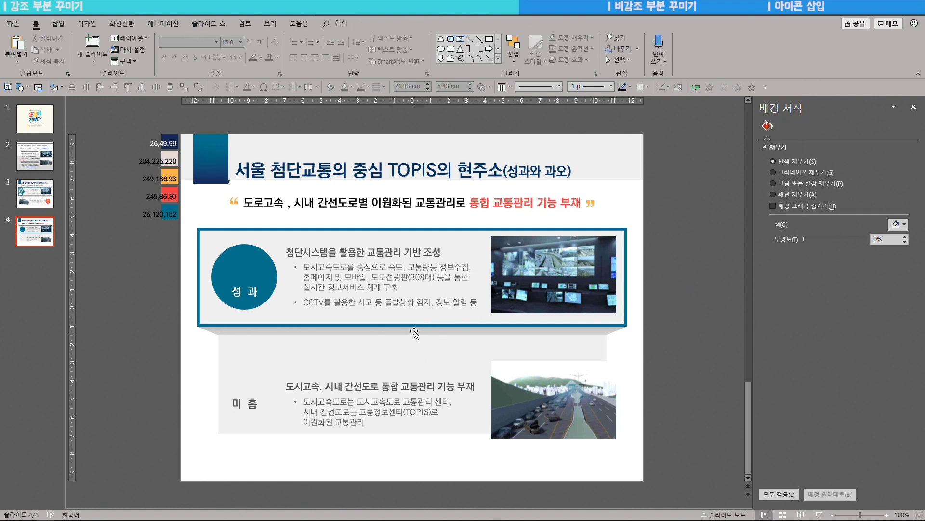
Duplicate the trapezoid straight down to the lower edge of the 미흡 background and flip the copy vertically
left_click(388, 332)
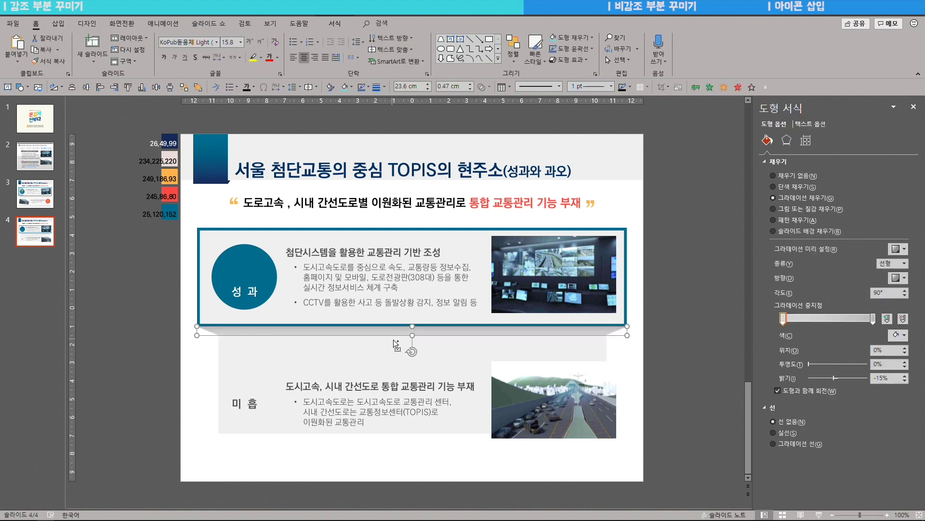
left_click_drag(375, 331, 372, 437)
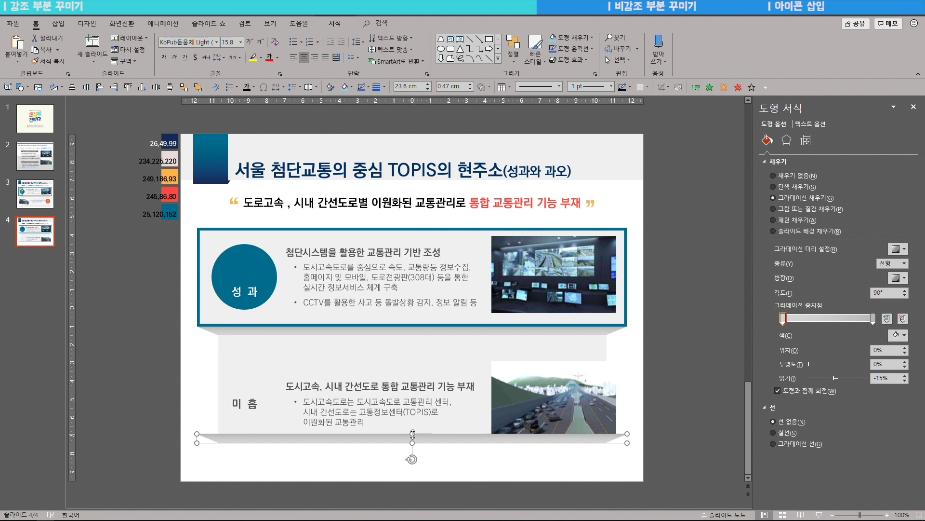
left_click_drag(413, 433, 413, 460)
key("ctrl+z")
left_click(514, 51)
mouse_move(533, 202)
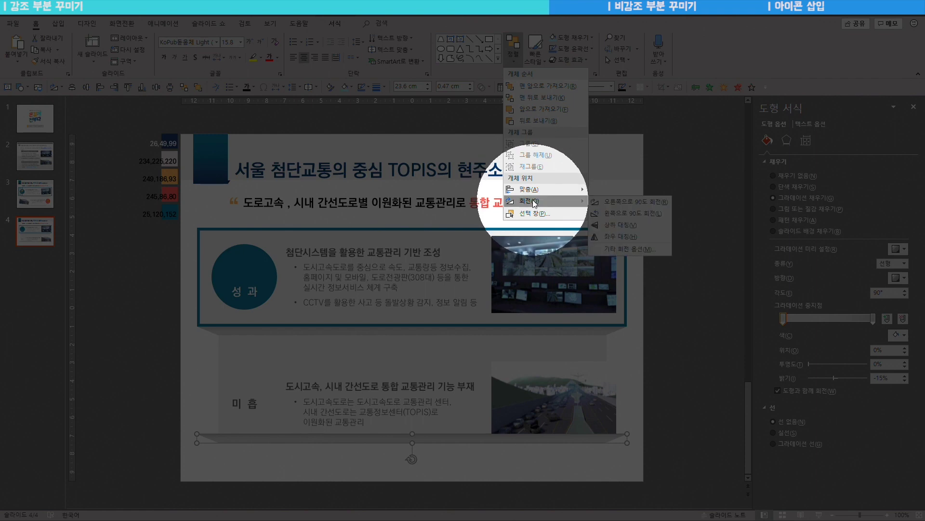
left_click(602, 224)
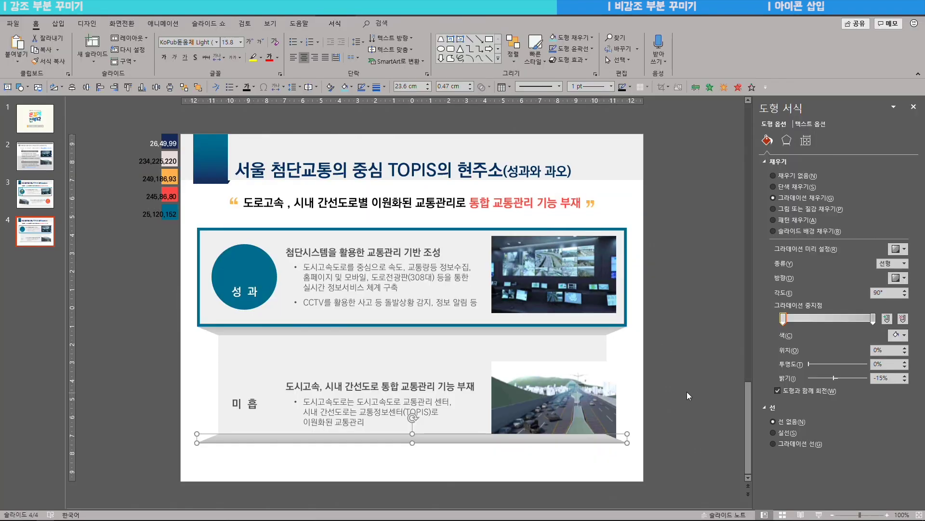
left_click(207, 217)
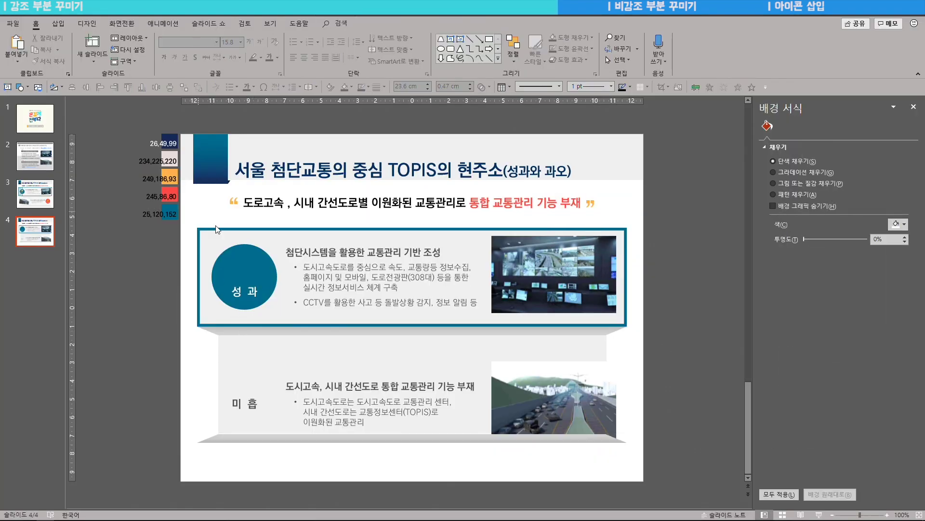
Duplicate the gray 성과 background directly below the flipped trapezoid and reduce the copy's height to a thin strip
left_click(215, 239)
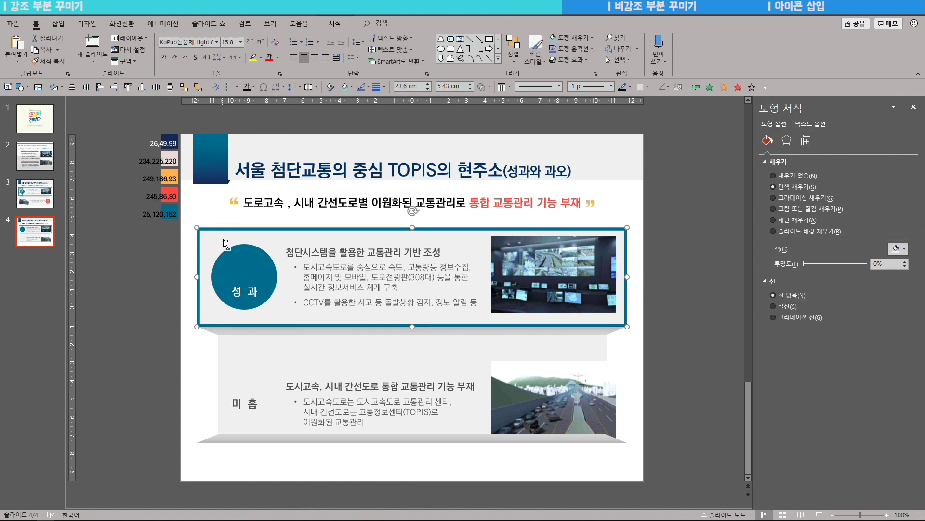
left_click_drag(220, 238, 231, 452)
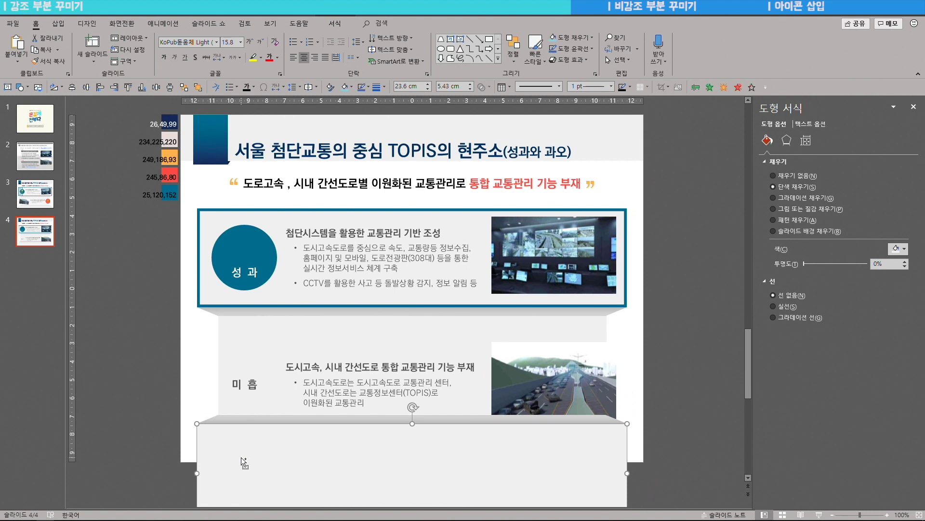
key("Escape")
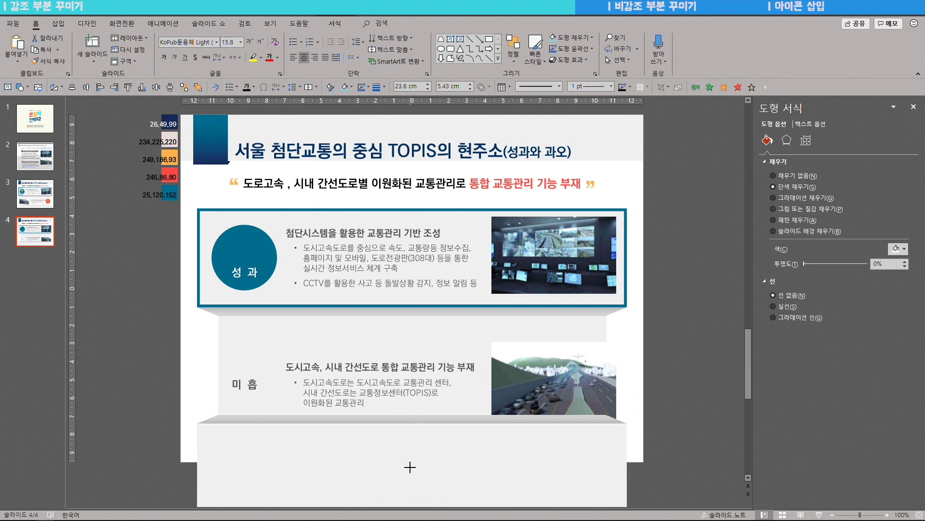
key("ctrl+z")
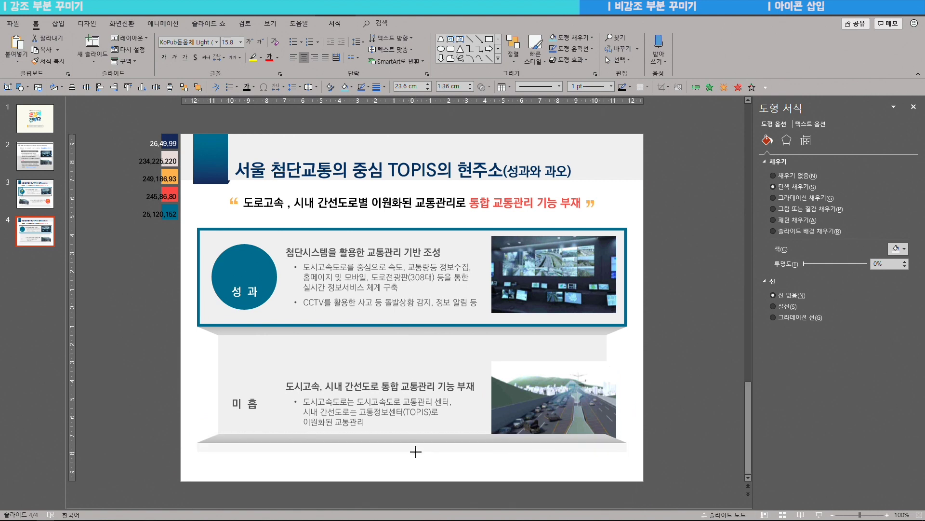
left_click(536, 397)
Shift the 성과 section and background shapes down slightly and move the 미흡 text and photo up to center them on their background
key("ctrl+z")
key("ctrl+z")
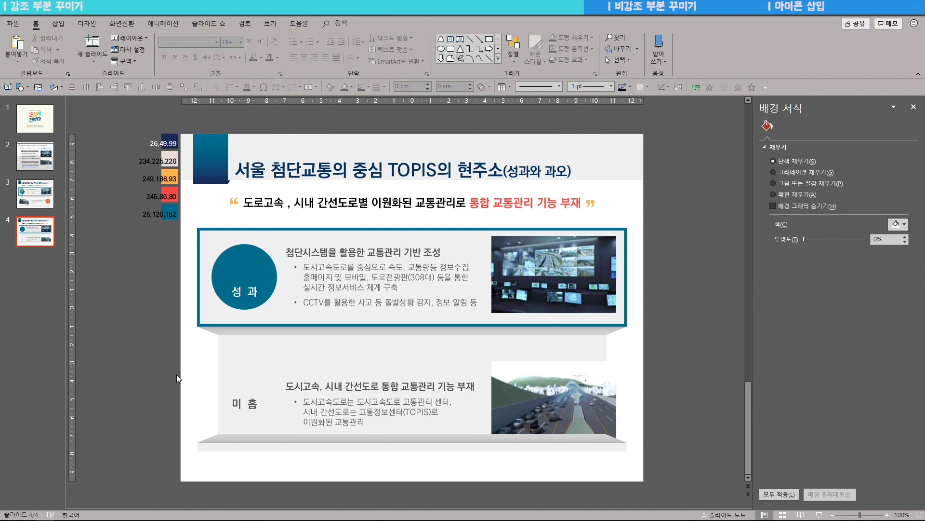
key("ctrl+z")
key("ctrl+z")
key("ctrl+z")
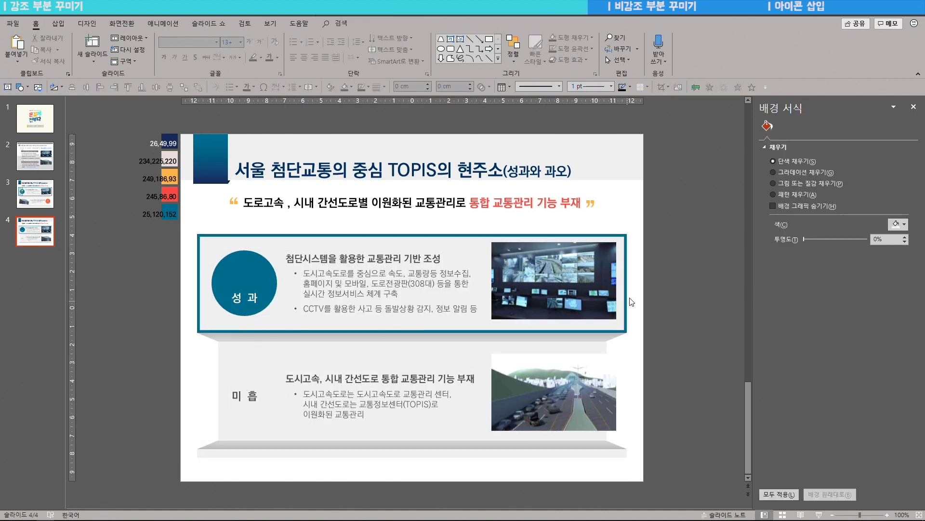
left_click_drag(181, 220, 678, 356)
left_click(184, 360)
left_click_drag(182, 362, 640, 438)
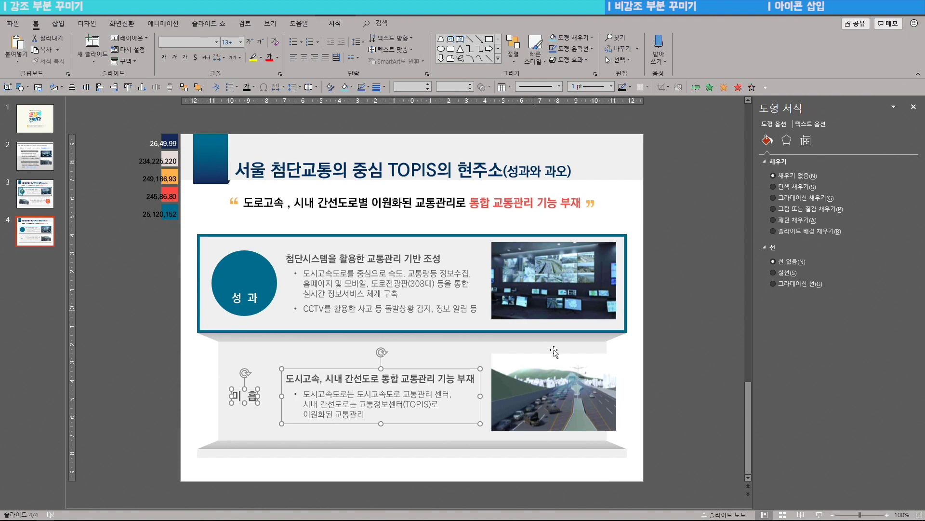
key("Escape")
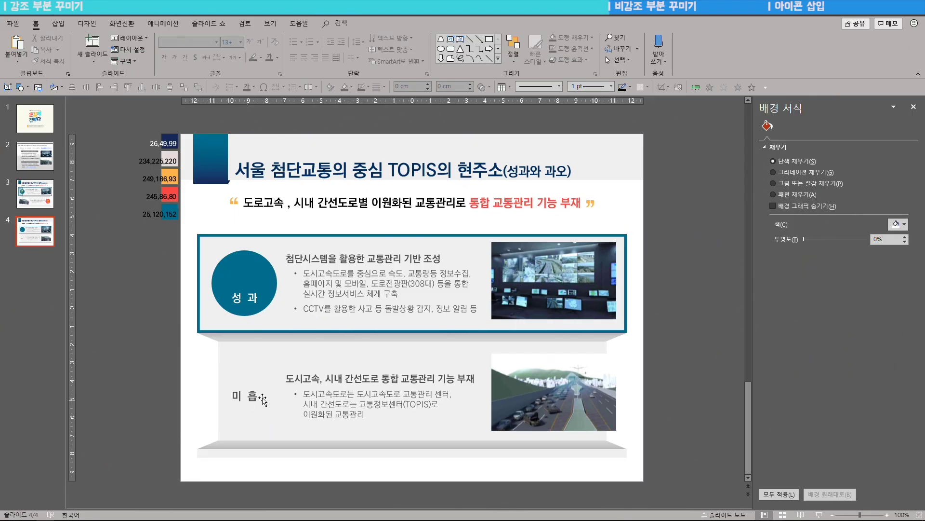
Copy the 성과 circle and its white label style straight down to the 미흡 section, keeping the label text 미 흡
left_click(254, 251)
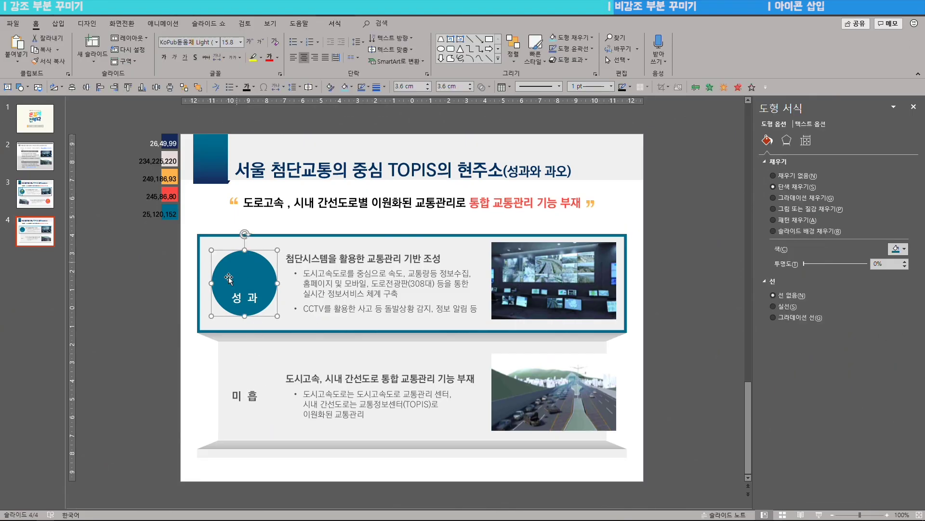
left_click(241, 296)
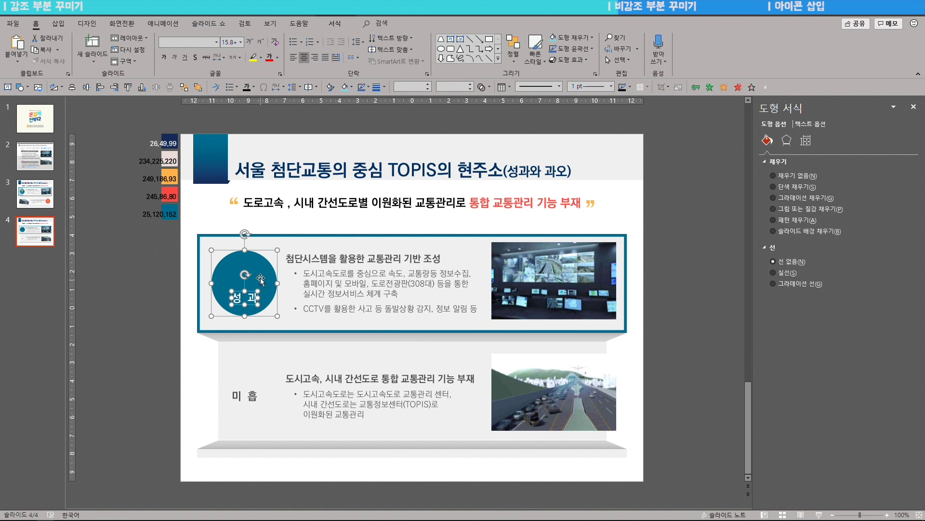
left_click_drag(260, 276, 261, 349)
left_click(256, 393)
mouse_move(256, 393)
left_mouse_down()
mouse_move(256, 368)
mouse_move(264, 389)
left_mouse_up()
key("Escape")
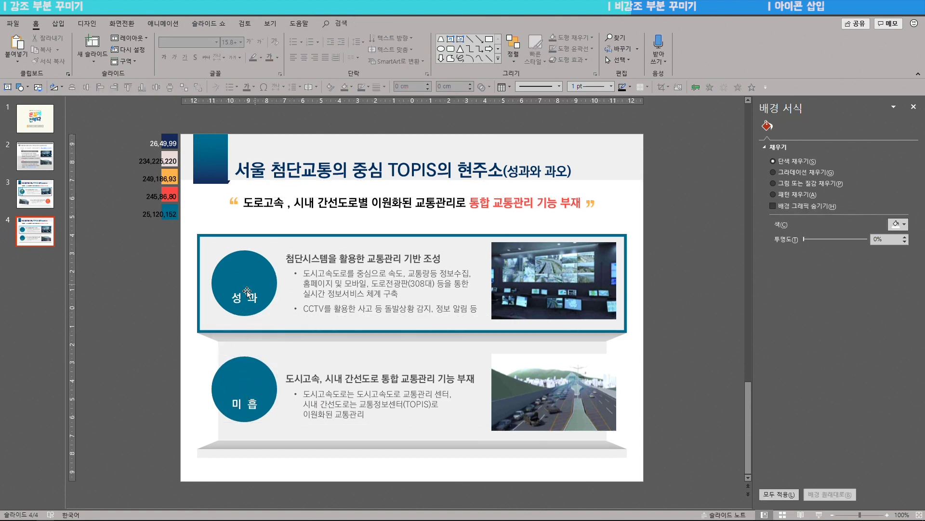
Fill the 미흡 circle with the red sampled from the 245,86,80 color swatch
left_click(240, 376)
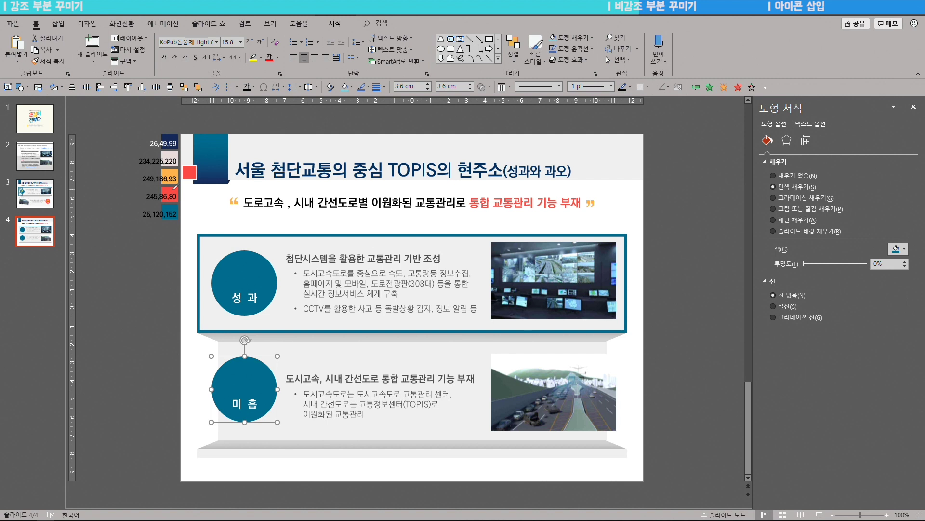
left_click(175, 189)
key("Escape")
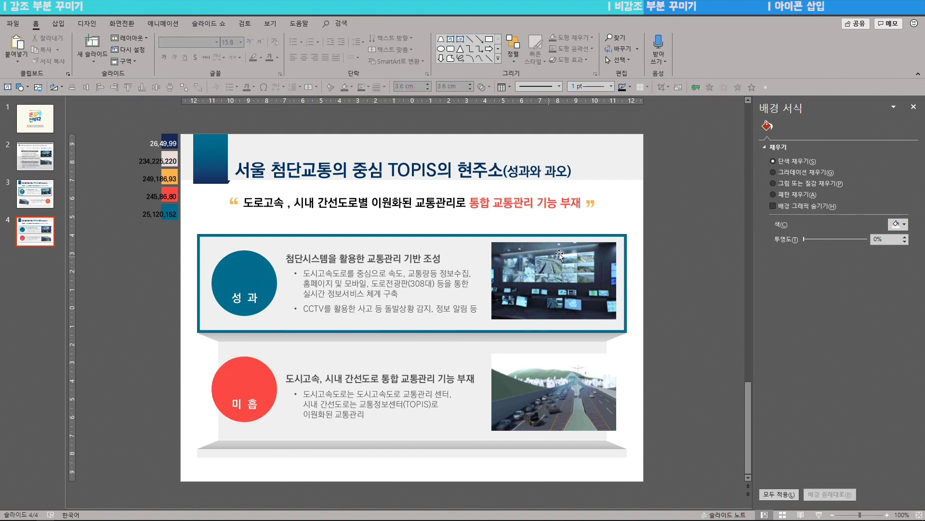
Apply the tilted white-frame picture style to both the 성과 and 미흡 photos
left_click(544, 296)
left_click(563, 376, "shift")
left_click(332, 22)
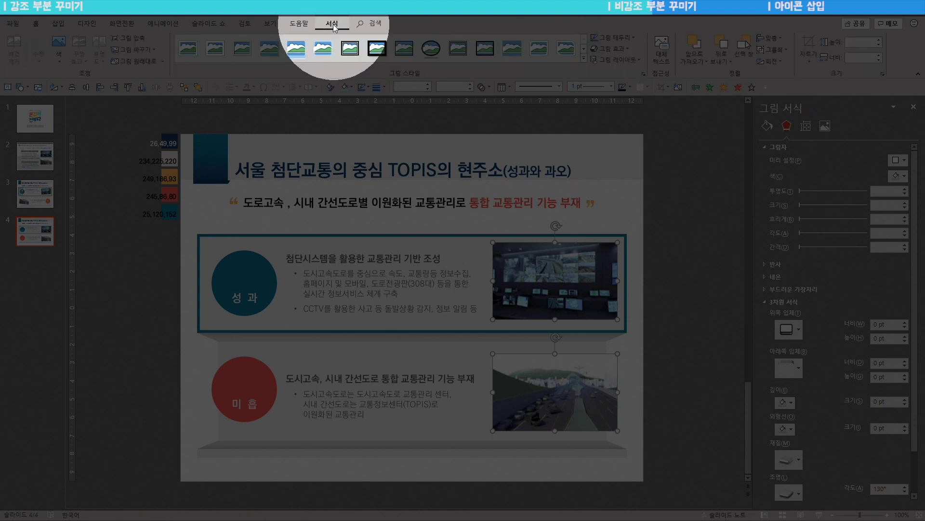
left_click(584, 60)
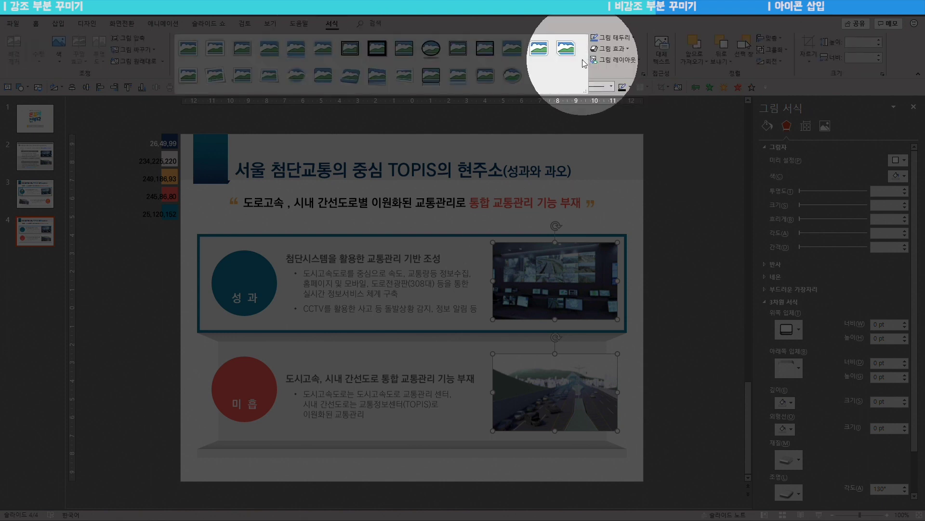
left_click(216, 76)
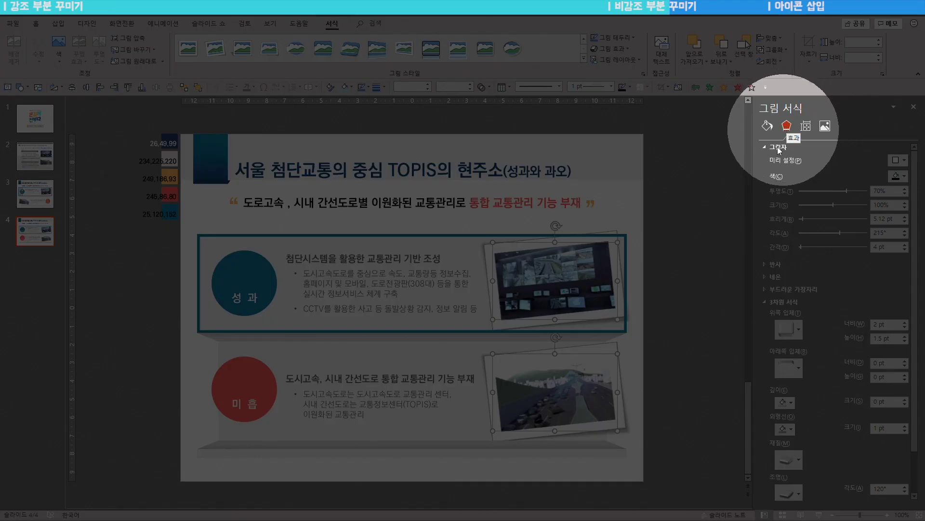
Set both photos' top bevel width to 0 pt and their outline width to 7 pt
left_click(861, 327)
type("0")
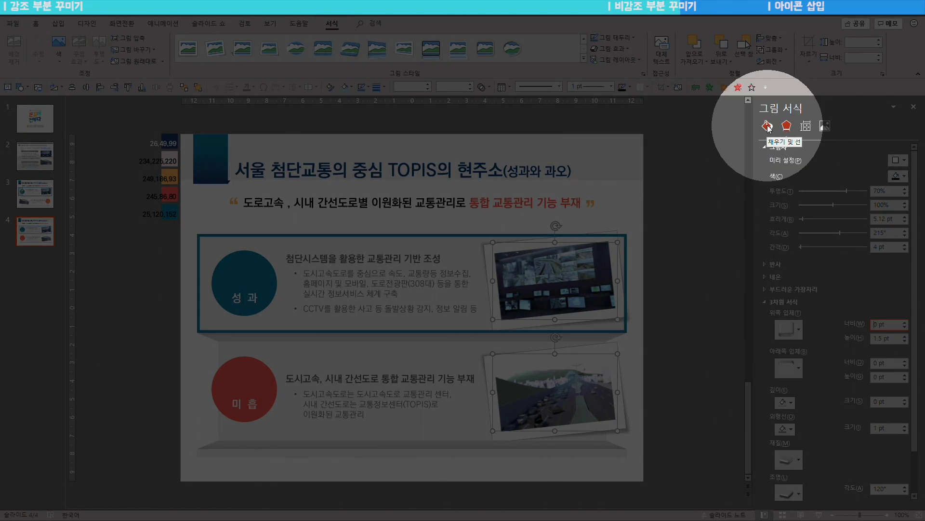
left_click(768, 125)
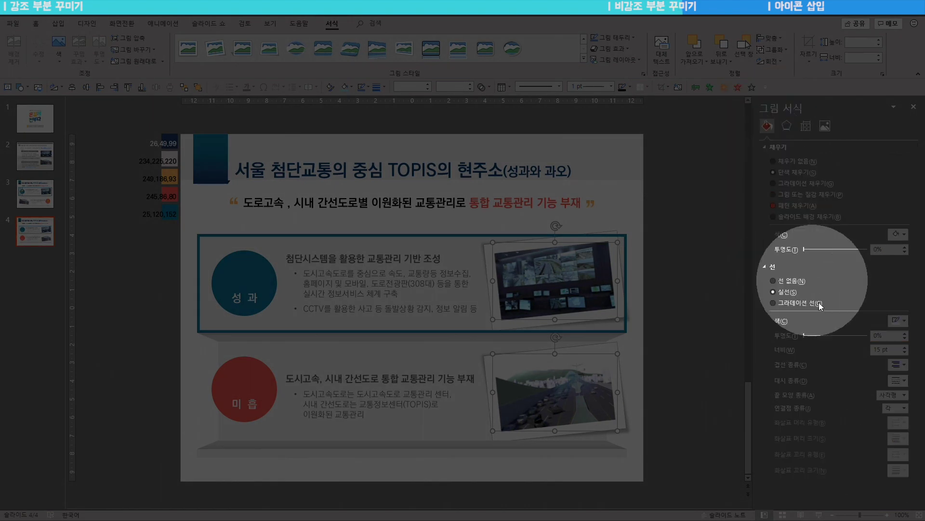
left_click(879, 349)
type("7")
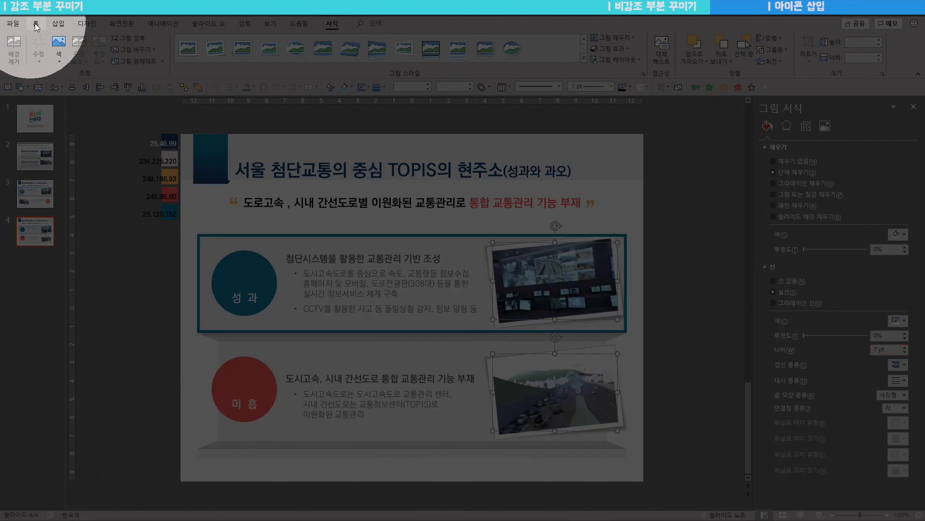
Bring both photos to the front and rotate the 성과 photo slightly clockwise
left_click(36, 23)
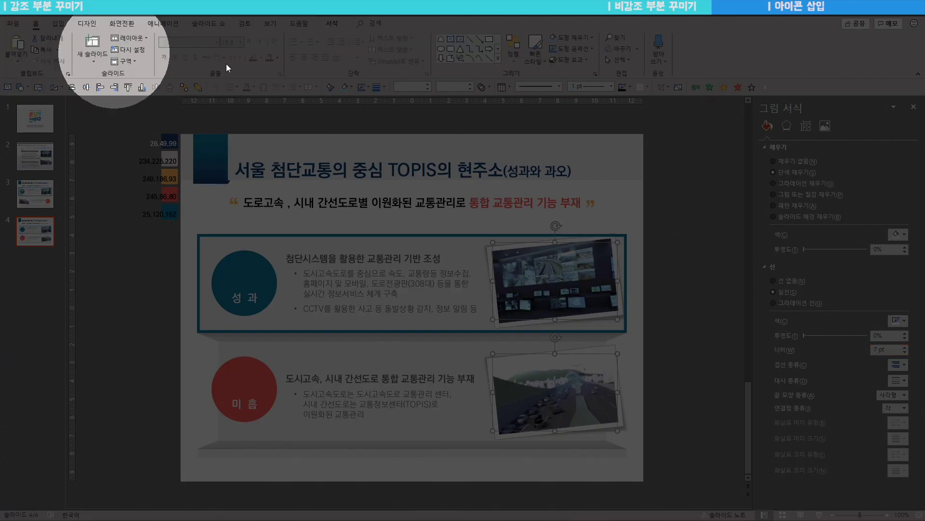
left_click(513, 61)
left_click(540, 91)
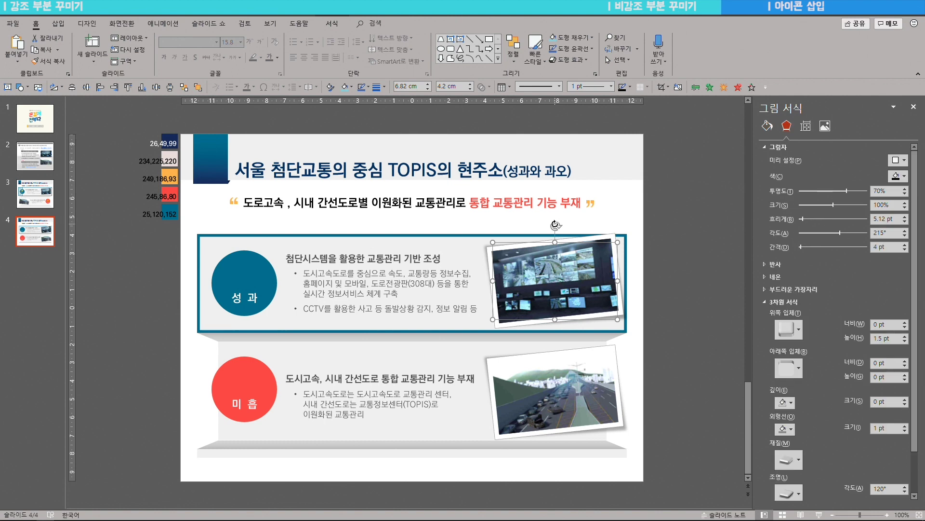
left_click_drag(556, 226, 565, 227)
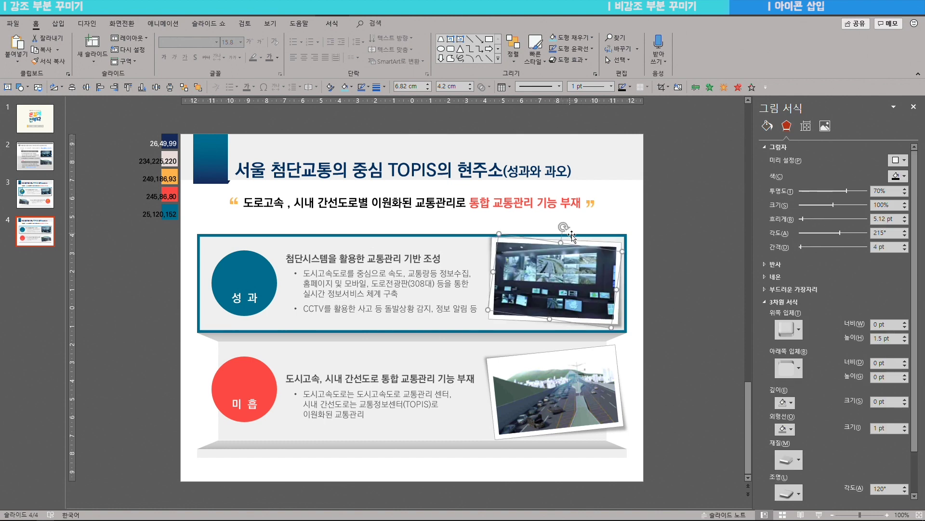
left_click(148, 247)
left_click_drag(231, 350, 287, 441)
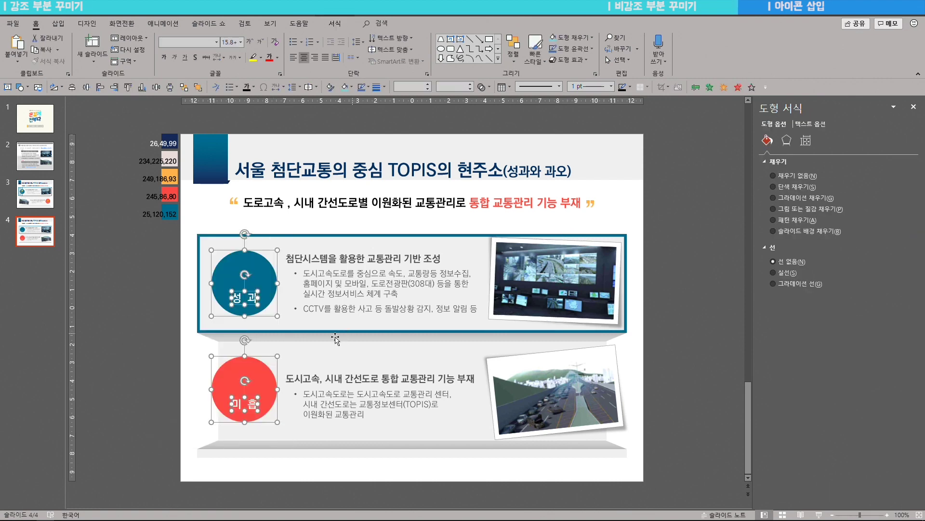
left_click(175, 374)
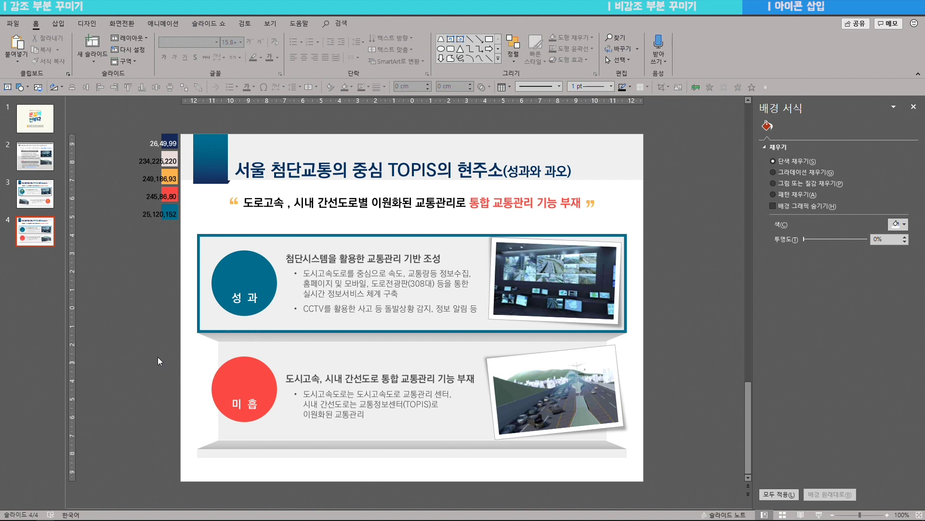
Mirror the 미흡 section's layout, putting its photo at the left end, the text in the middle and the red circle at the right end
left_click_drag(173, 354, 286, 442)
left_click_drag(251, 371, 314, 378)
left_click(602, 378)
left_click_drag(458, 370, 514, 371)
left_click_drag(573, 380, 597, 381)
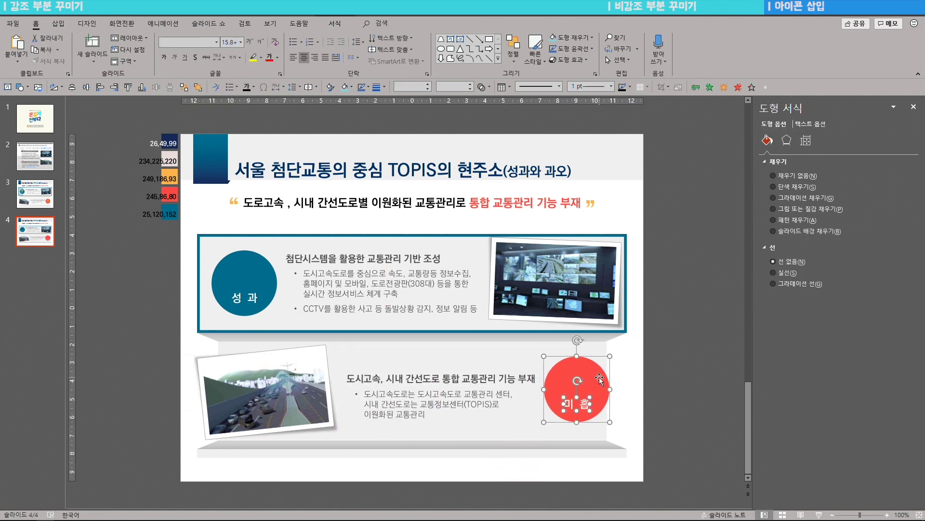
Shift the 미흡 circle, photo and text together slightly right and up within the gray section
left_click(309, 381, "shift")
left_click(363, 382, "shift")
left_click_drag(363, 383, 370, 380)
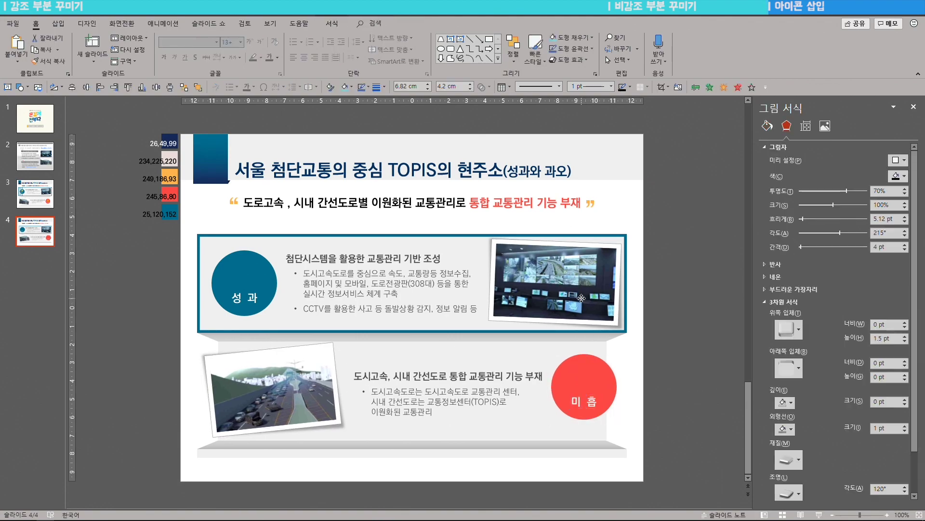
left_click(678, 322)
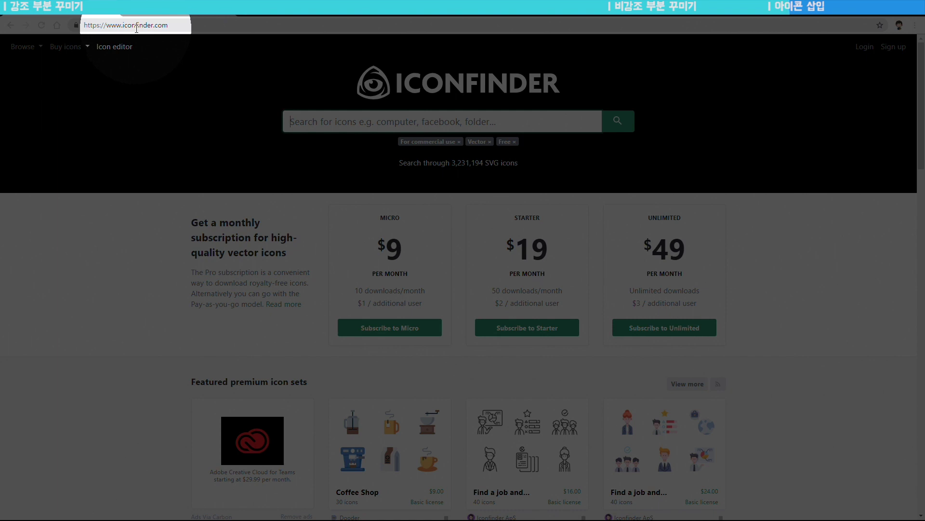
On the Iconfinder website, search for "prize" icons and restrict the license type to For commercial use
left_click(338, 121)
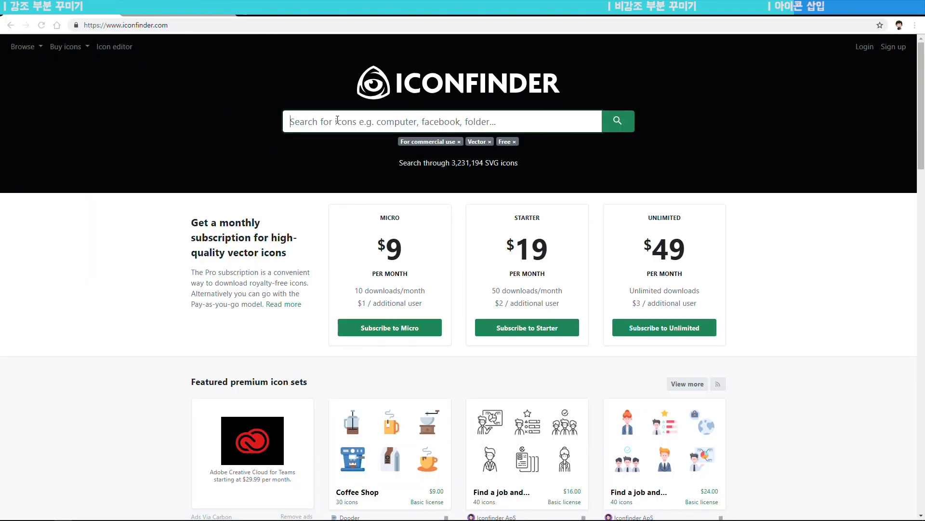
type("prize")
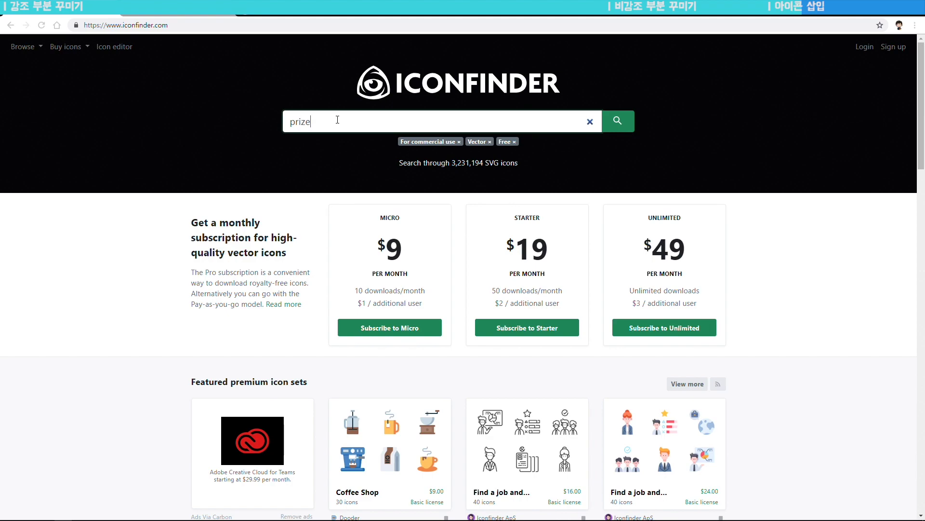
key("Return")
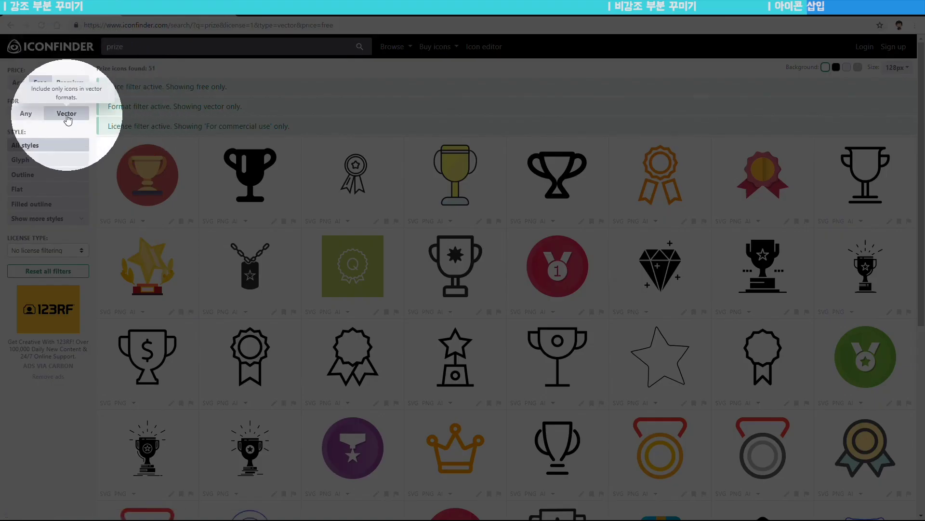
left_click(51, 250)
left_click(59, 271)
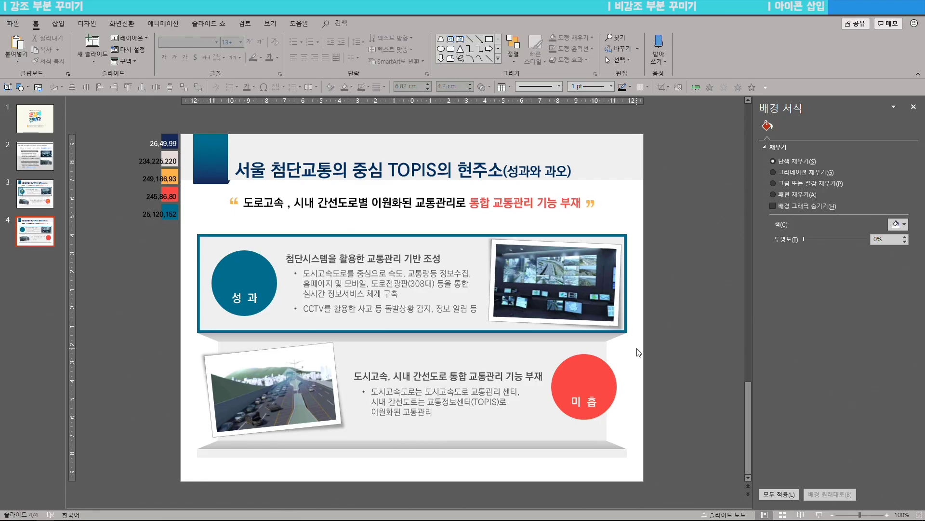
Search Iconfinder for "Exclamation", copied from the Papago translation in the browser, and download the yellow warning triangle icon as SVG
key("alt+Tab")
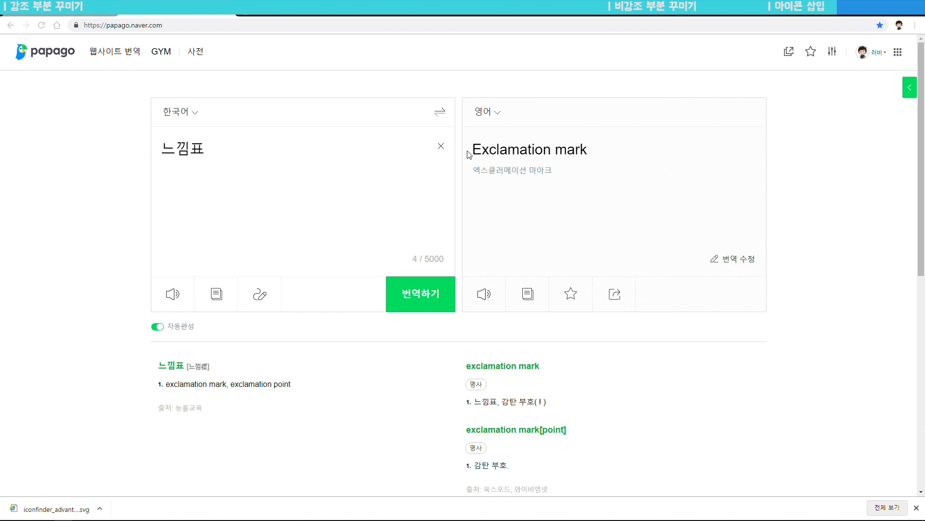
double_click(502, 150)
key("ctrl+c")
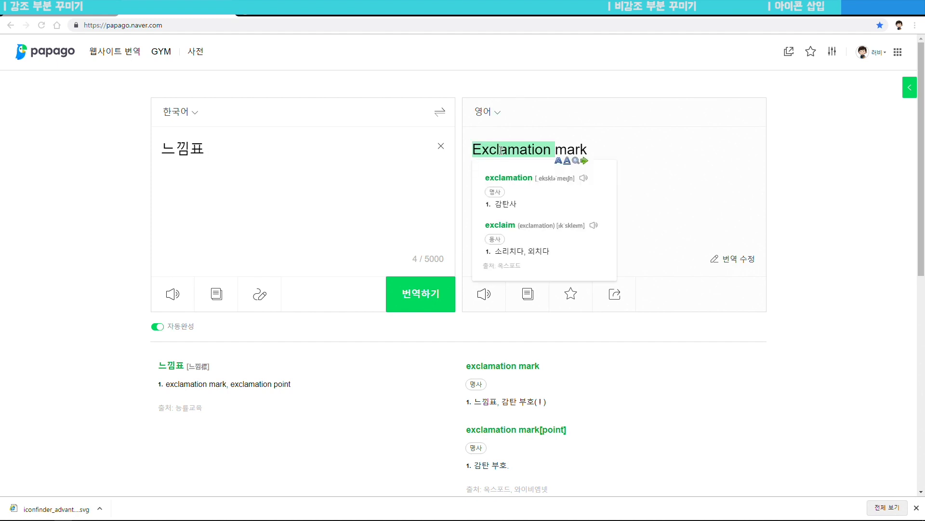
left_click(149, 19)
key("ctrl+v")
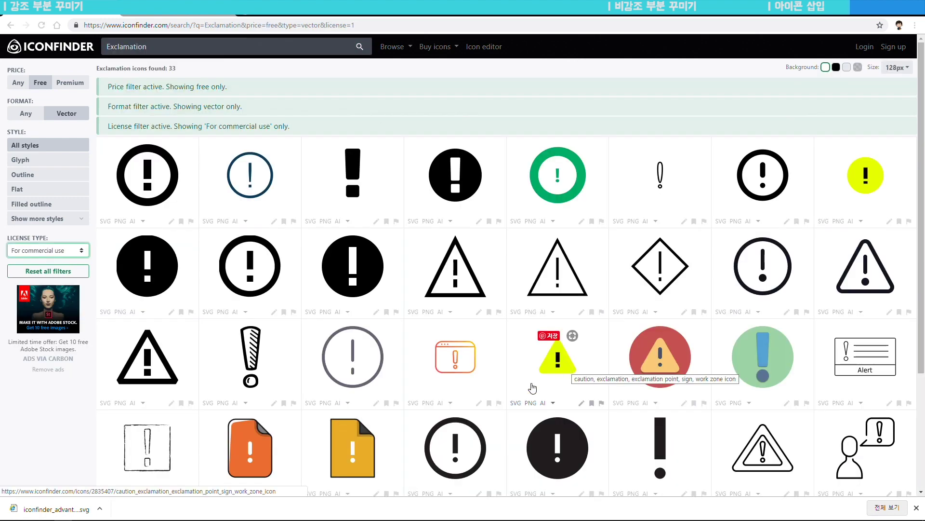
left_click(516, 404)
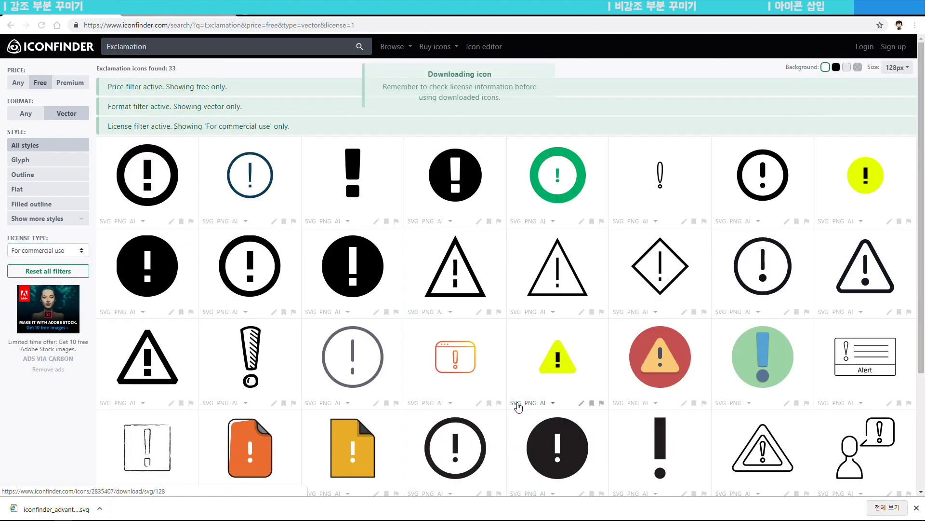
left_click(570, 340)
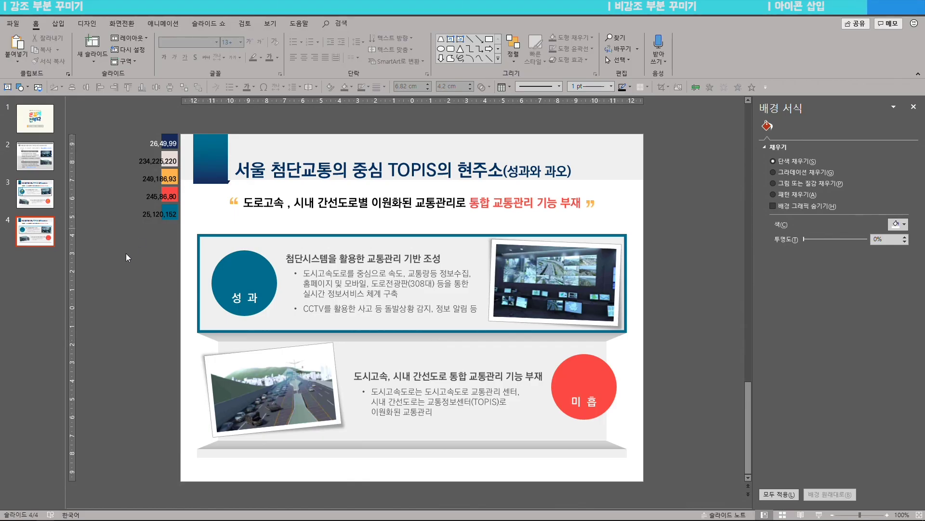
In PowerPoint, insert iconfinder_advantage_quality_1034364 and the yellow warning triangle SVG, placing them above the labels in the 성과 and 미흡 circles respectively
left_click(57, 23)
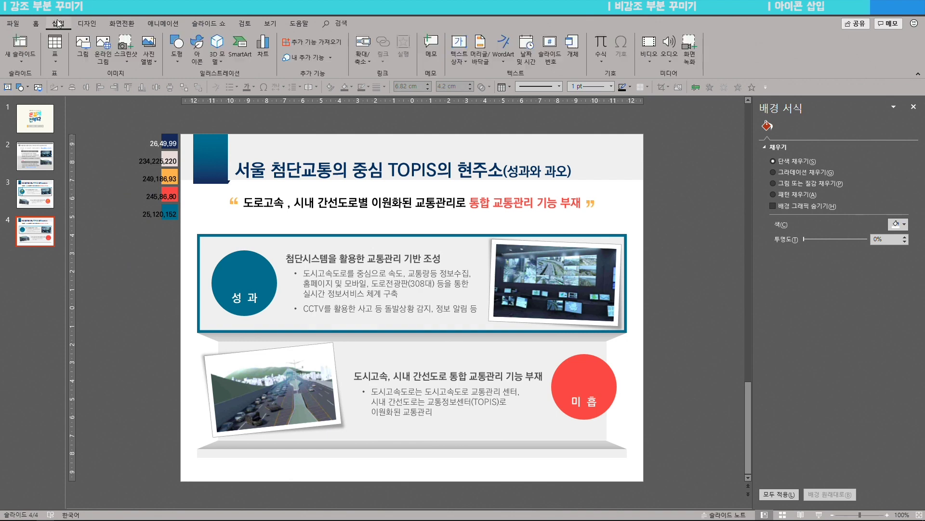
left_click(82, 56)
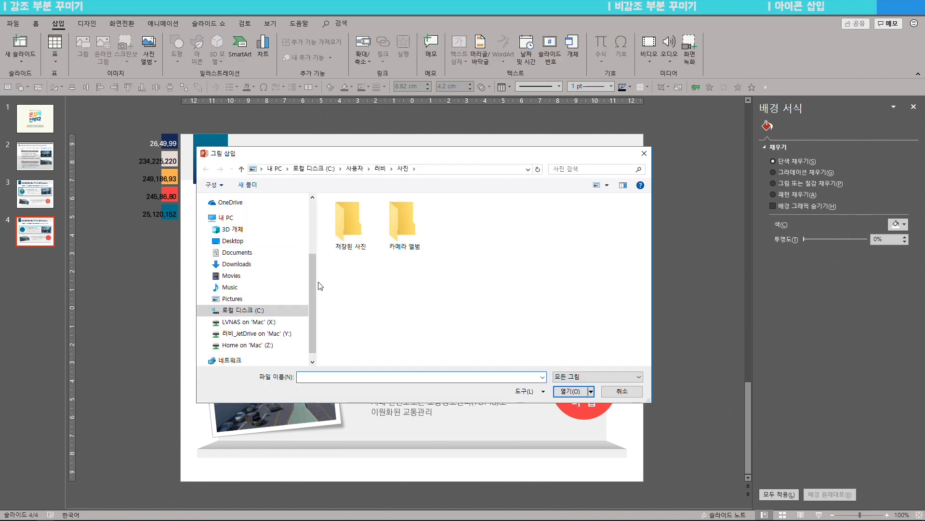
left_click(250, 323)
left_click(351, 215)
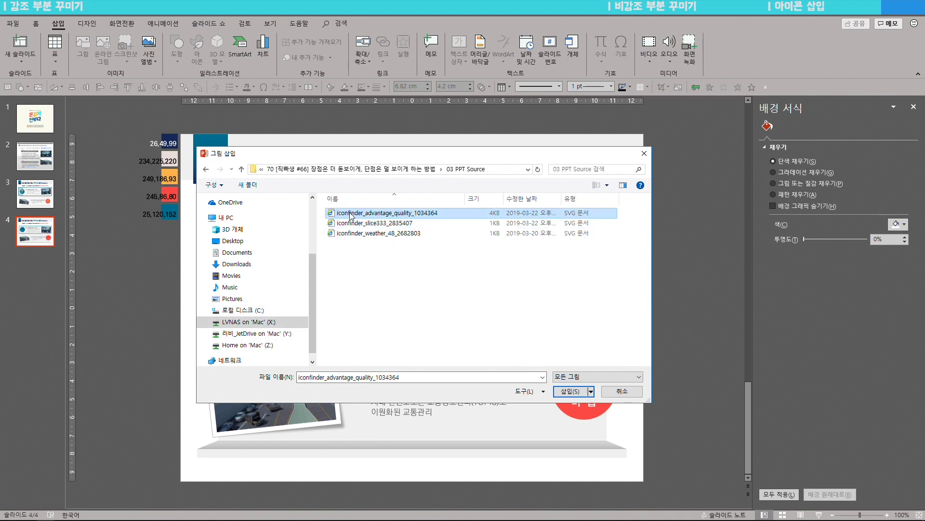
double_click(351, 213)
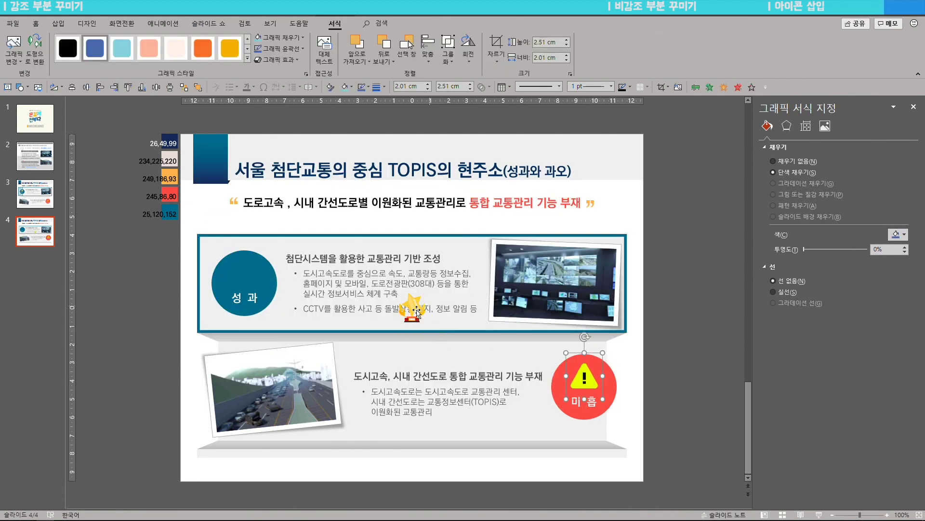
left_click_drag(442, 327, 274, 288)
left_click(659, 278)
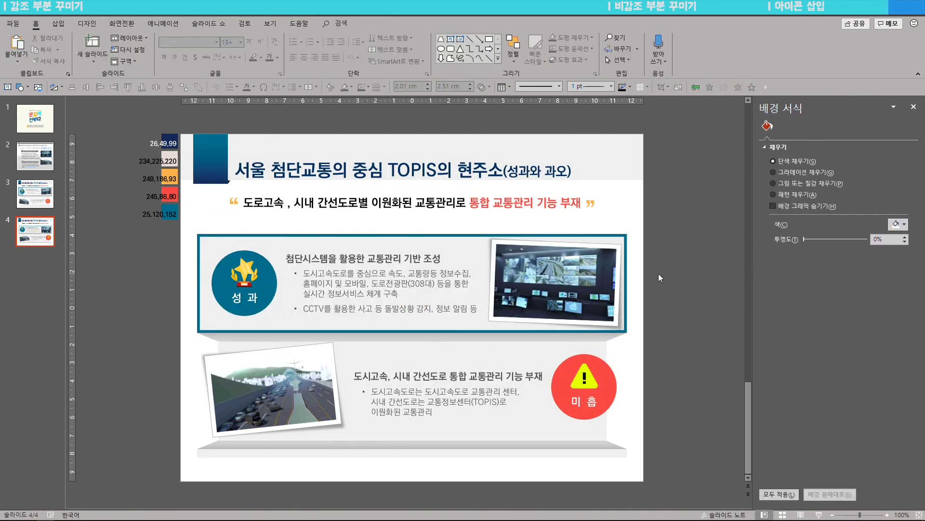
Compare the original design on slide 2 with the redesigned slide 4, reviewing its 성과 and 미흡 sections
left_click(43, 164)
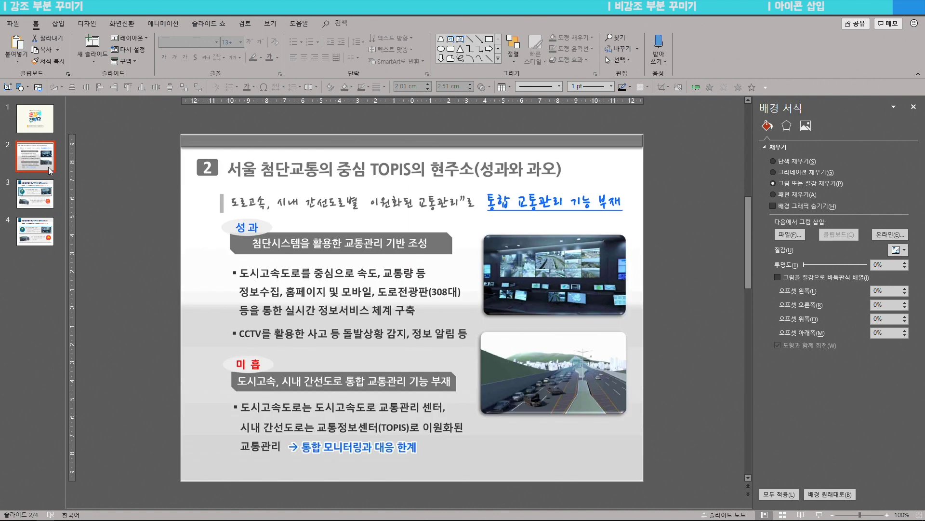
left_click(45, 233)
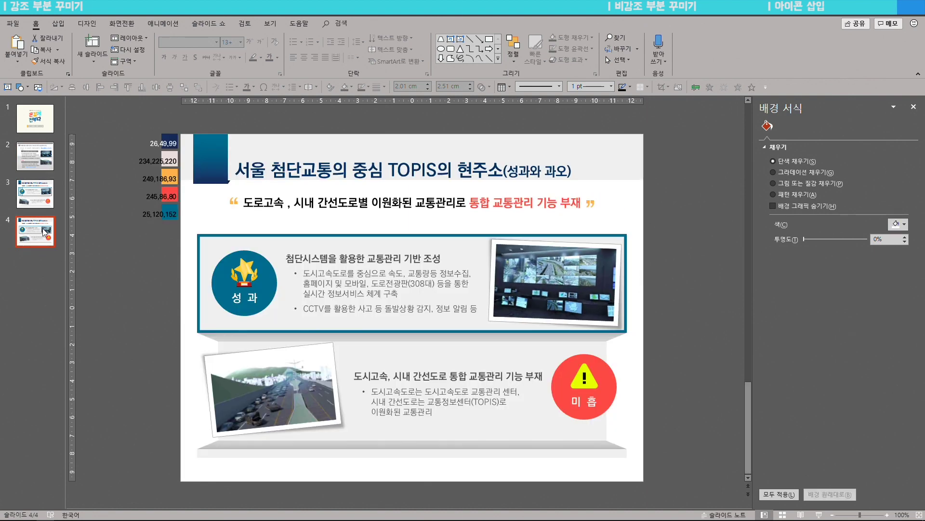
left_click_drag(174, 226, 660, 352)
left_click_drag(147, 338, 648, 442)
left_click(131, 314)
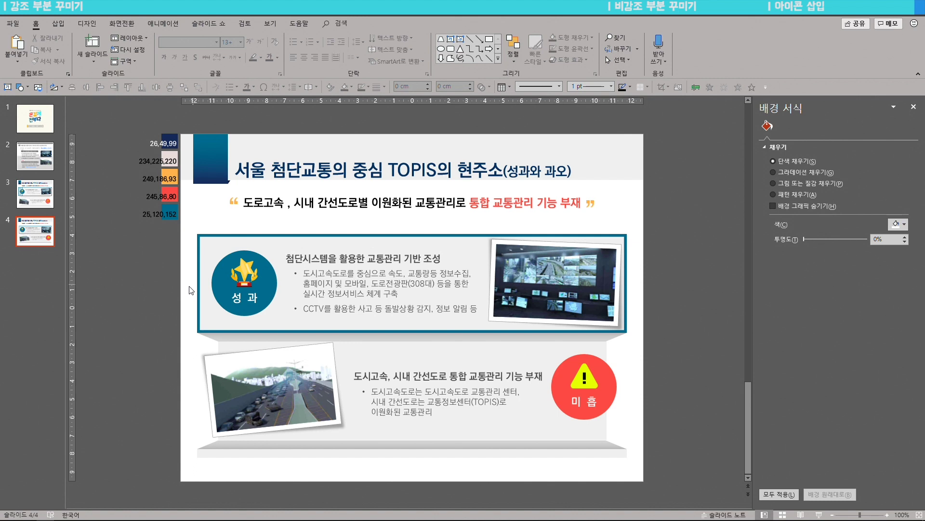